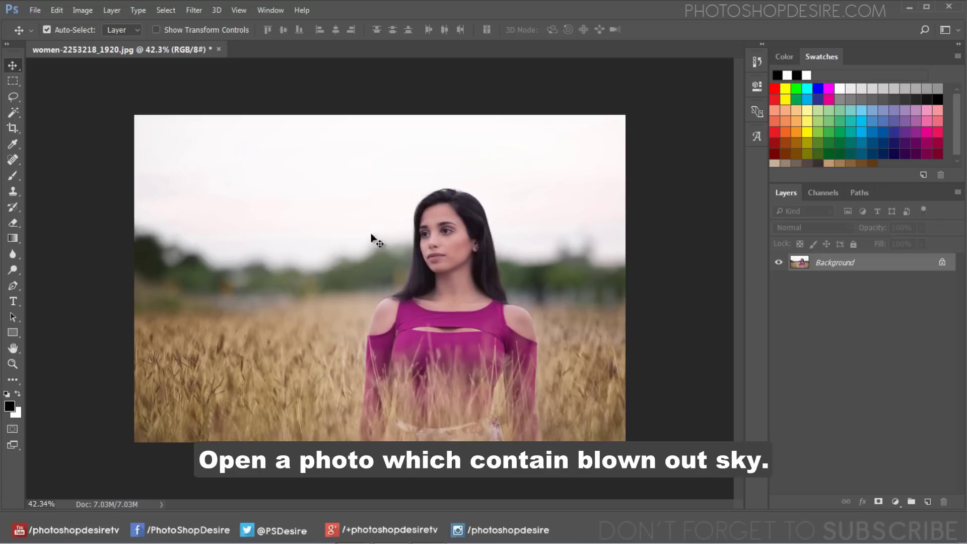
Step: Add a Gradient Fill layer and load the Black, White gradient preset
scroll(446, 267, "up", 2)
scroll(438, 189, "up", 1)
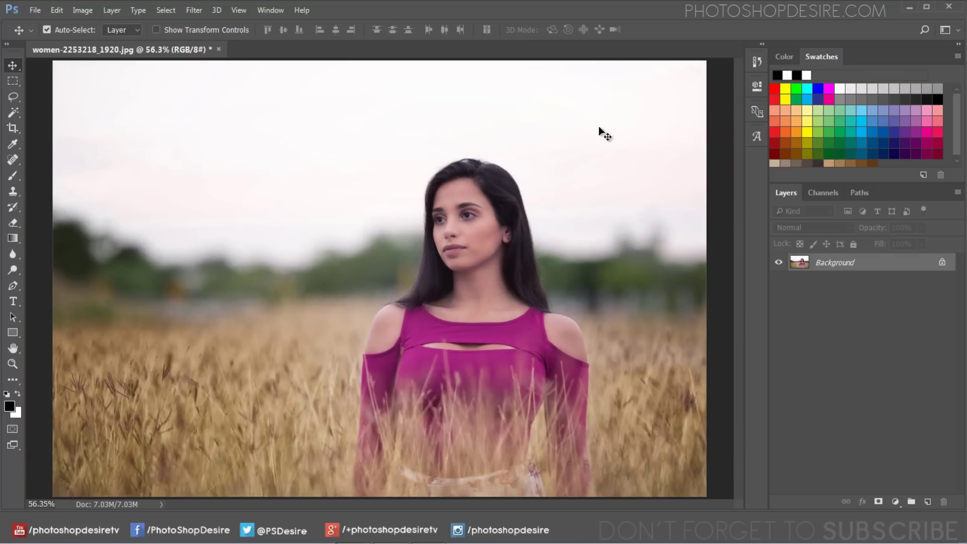
scroll(320, 155, "down", 2)
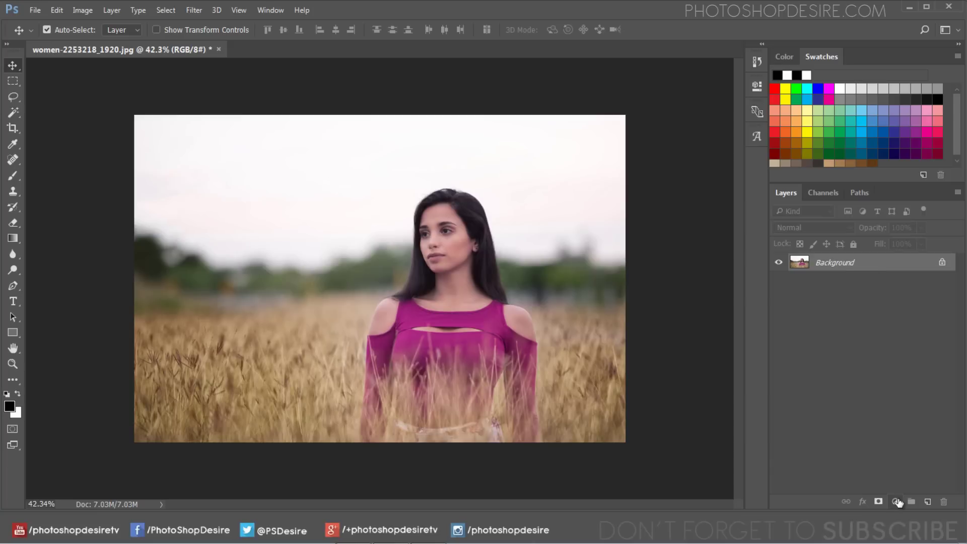
left_click(897, 502)
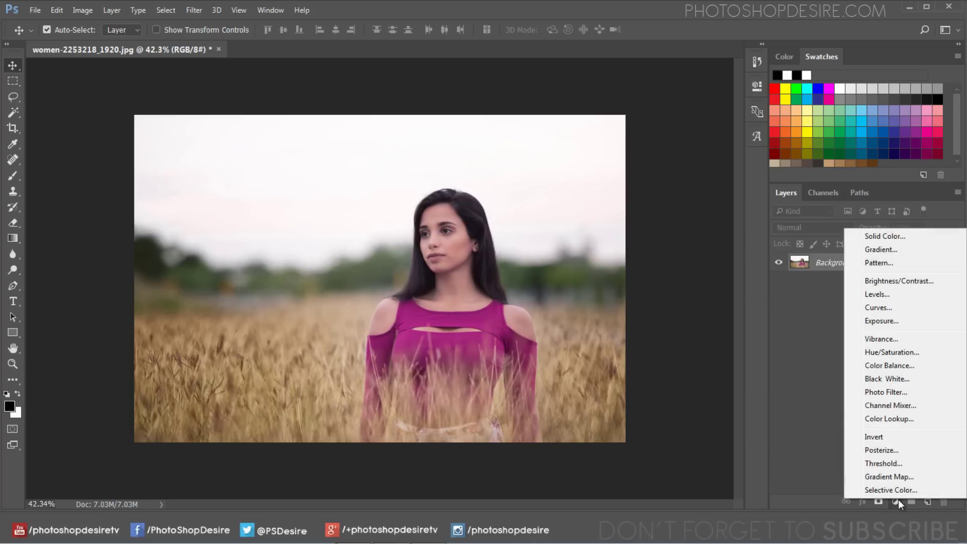
left_click(900, 252)
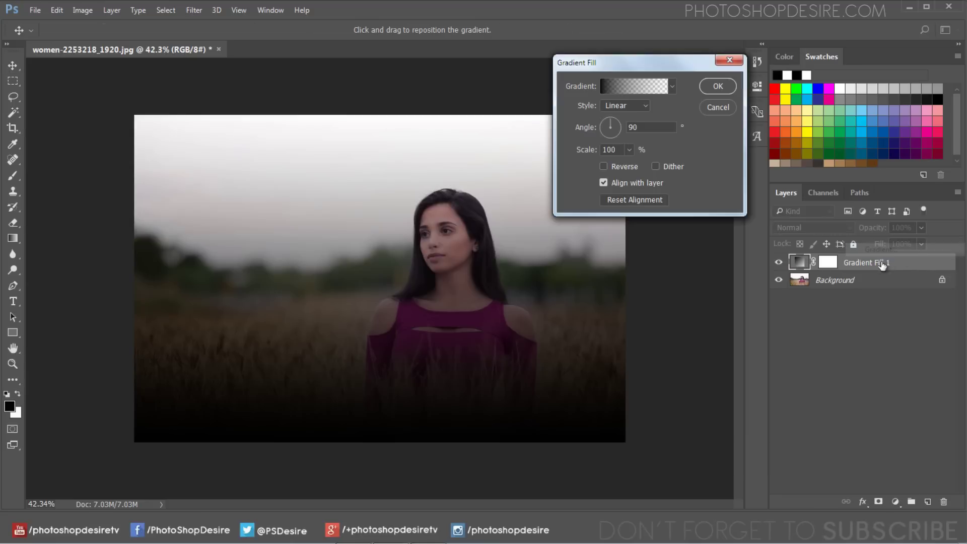
left_click(615, 87)
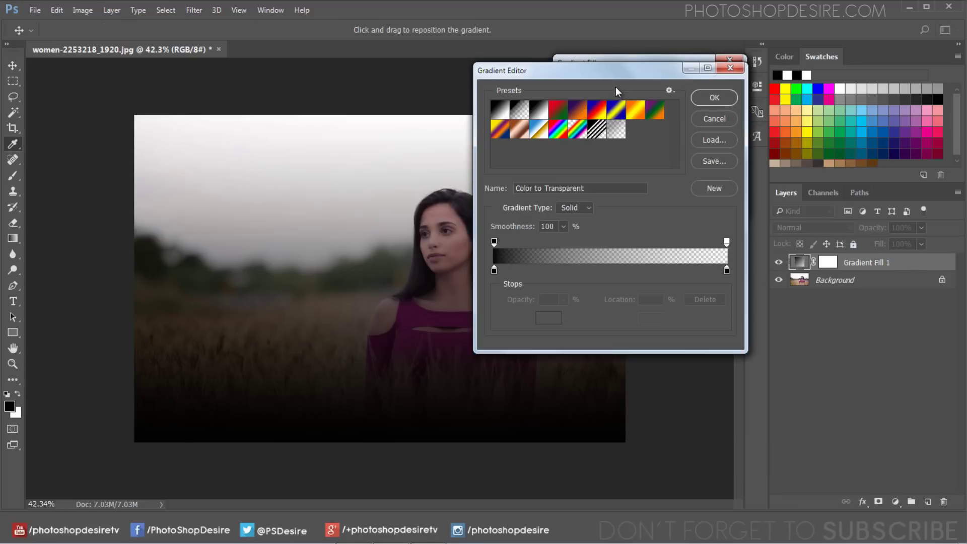
left_click(545, 113)
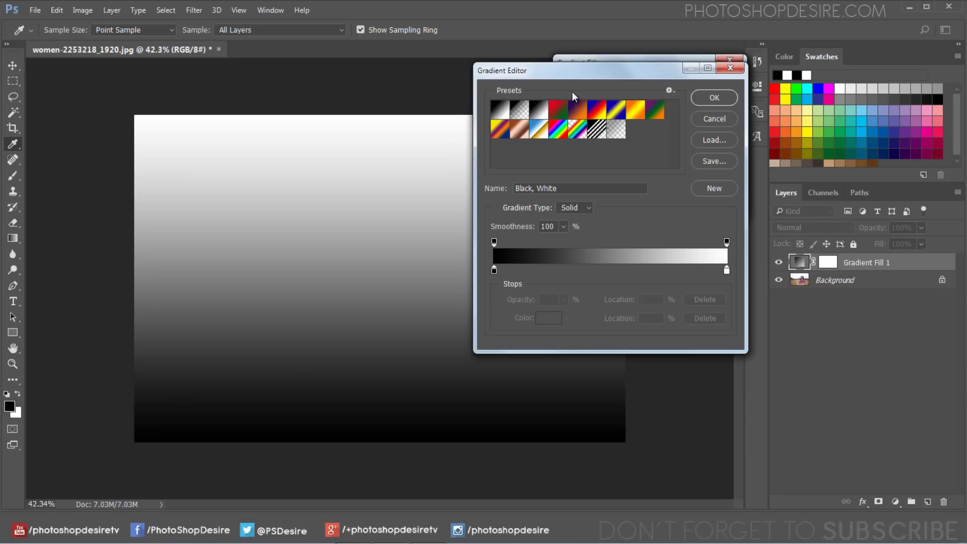
Step: Make the left stop sky blue #61cdff, reverse the gradient, and commit the fill layer
left_click(495, 270)
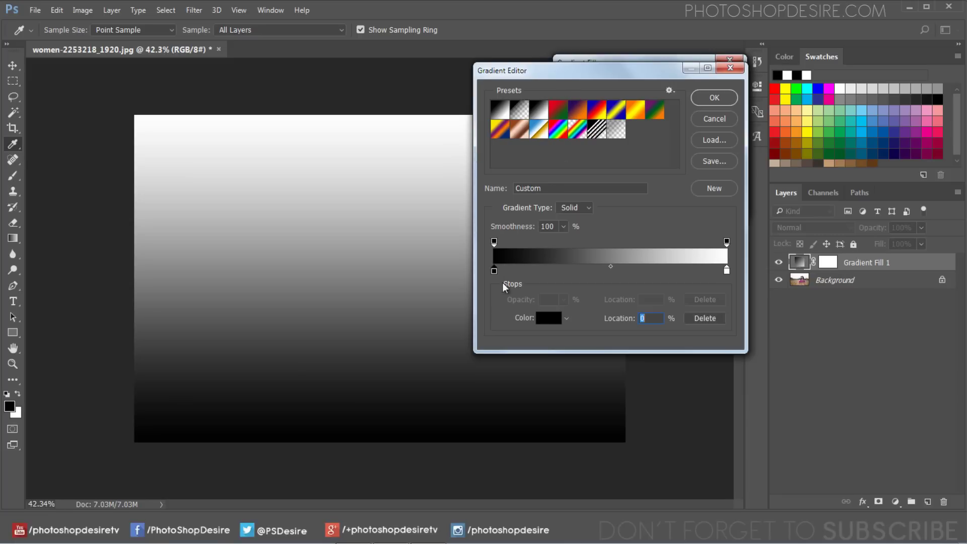
left_click(549, 320)
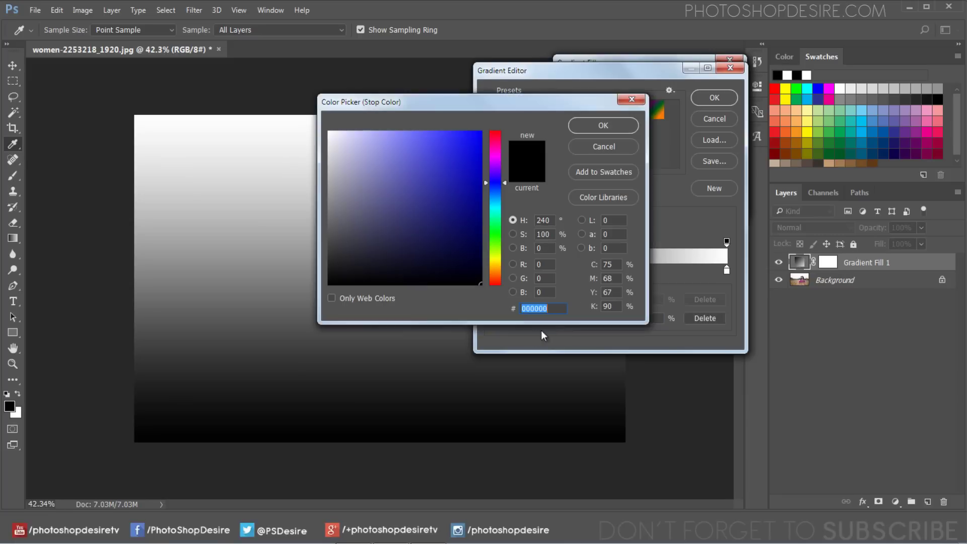
left_click(492, 201)
left_click_drag(448, 173, 440, 162)
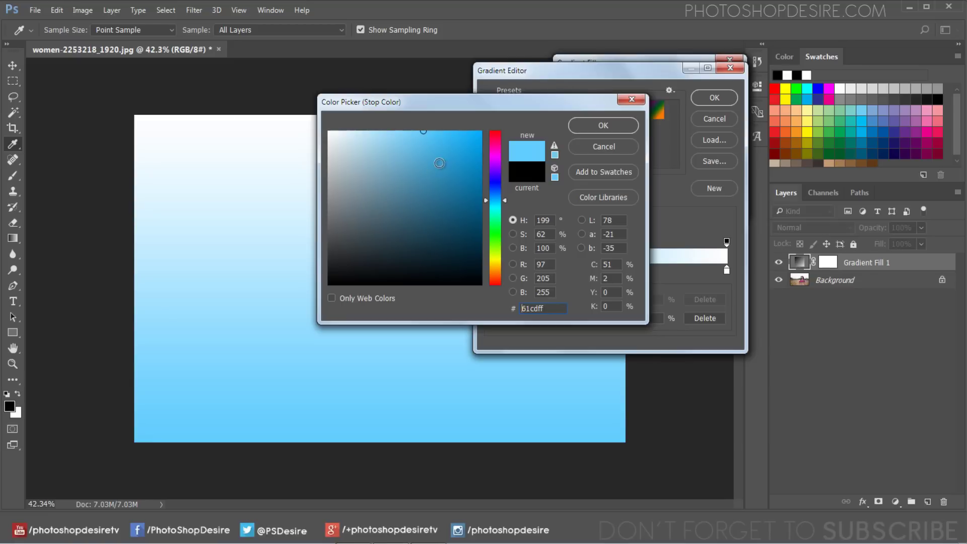
left_click(594, 122)
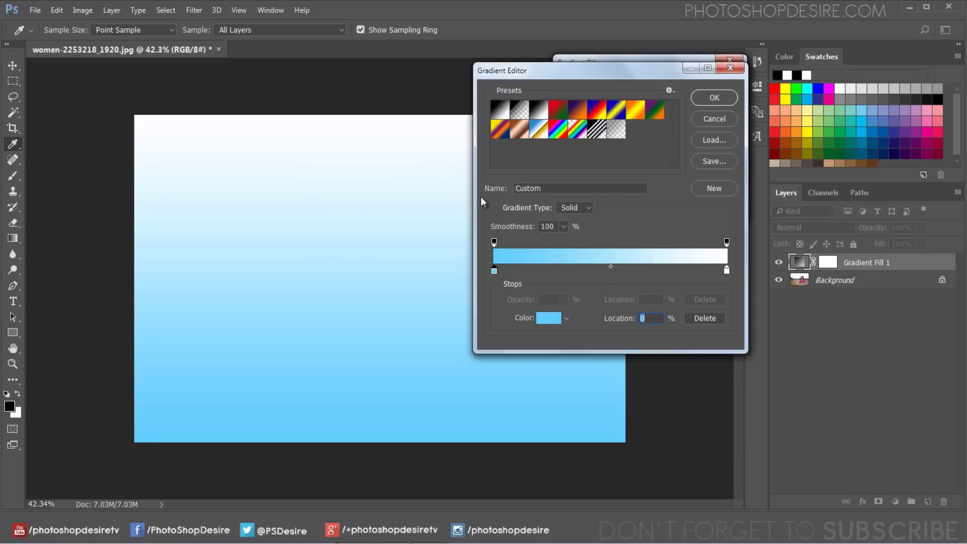
left_click(712, 101)
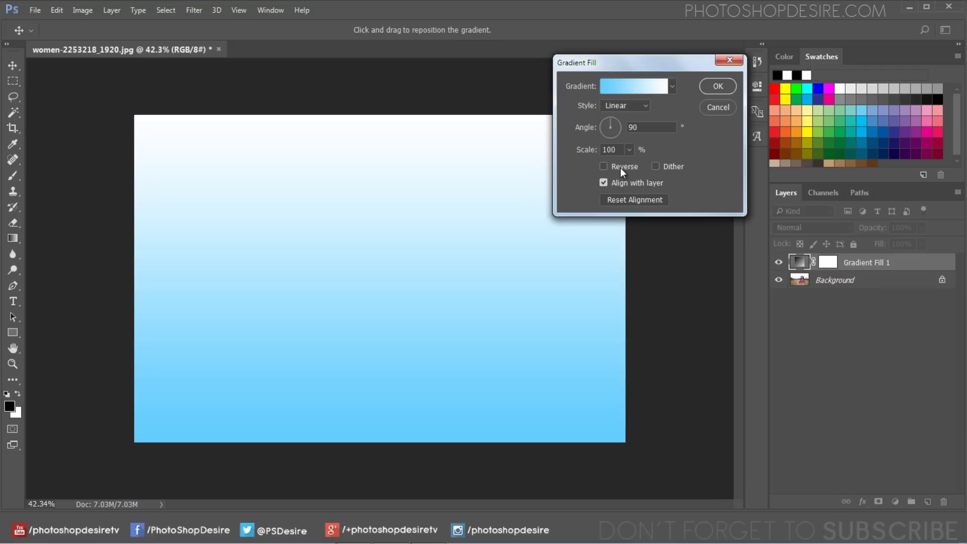
left_click(604, 167)
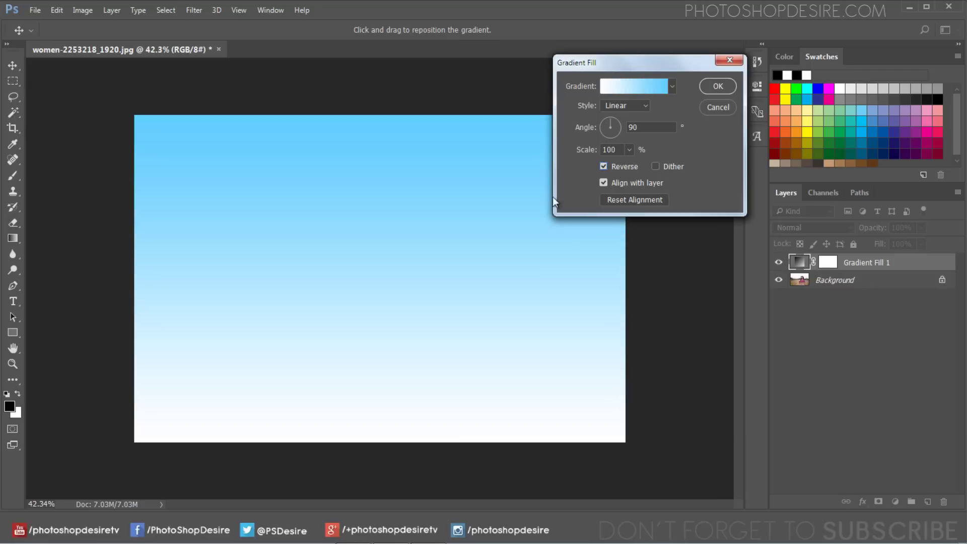
left_click(712, 86)
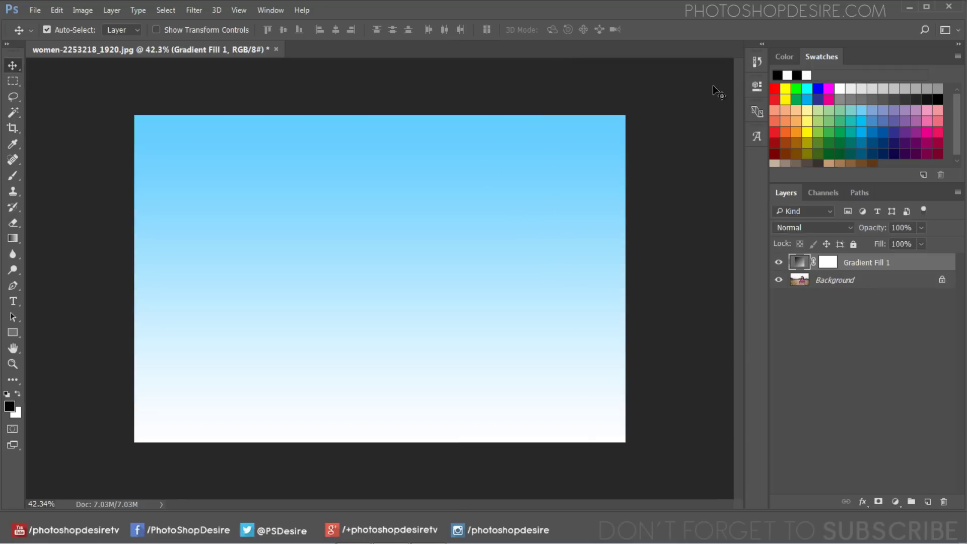
Step: Set the Gradient Fill 1 layer's blend mode from Normal to Multiply
left_click(844, 228)
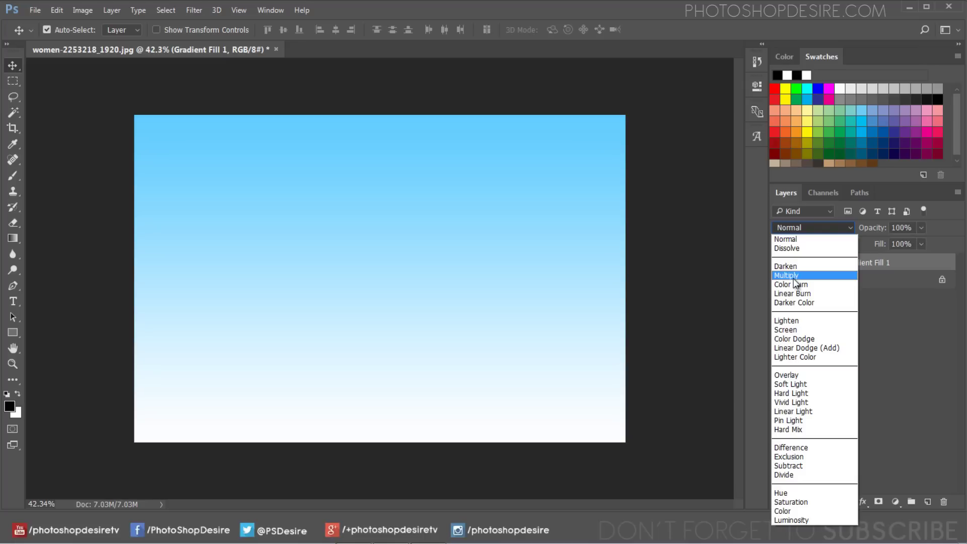
left_click(791, 276)
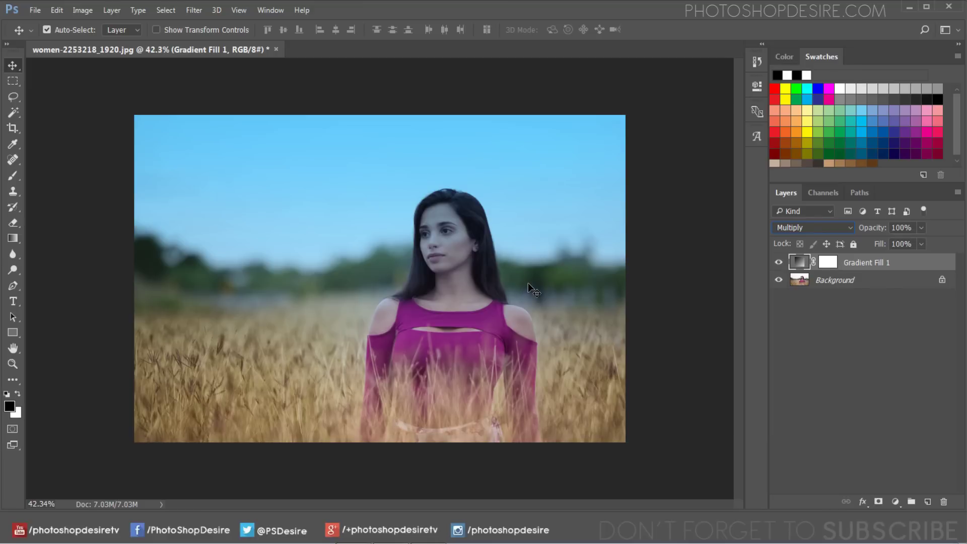
Step: Shift Gradient Fill 1's gradient upward and add a new colour stop at 30%
double_click(798, 263)
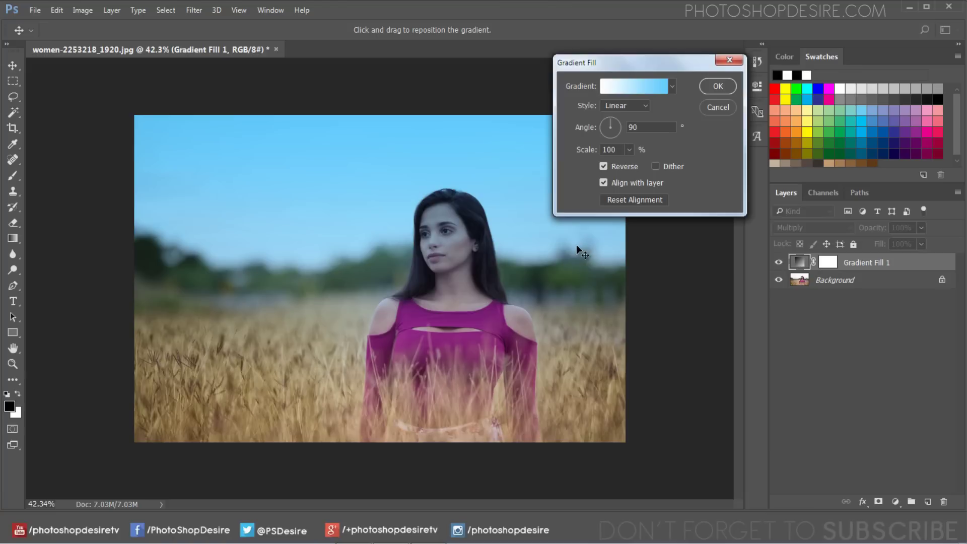
left_click_drag(547, 216, 542, 168)
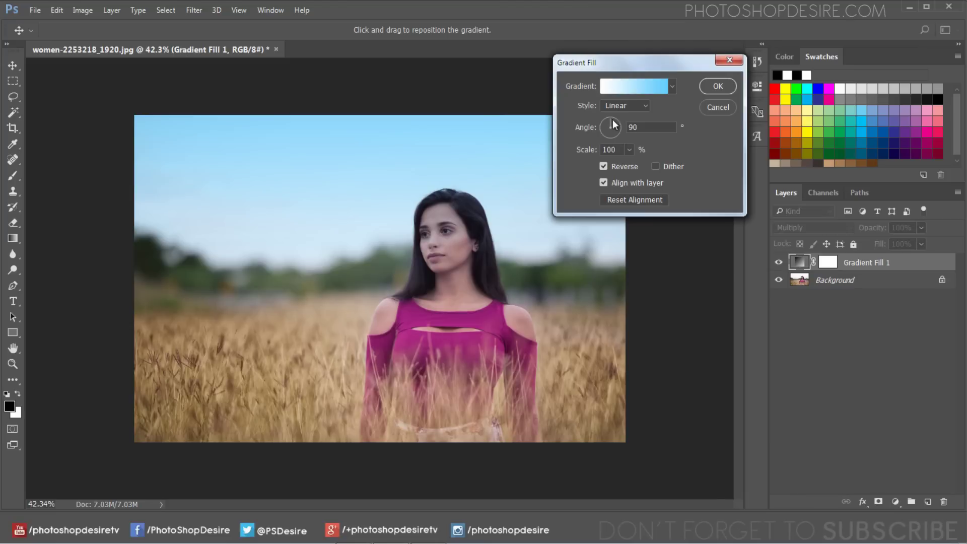
left_click(634, 88)
left_click(572, 271)
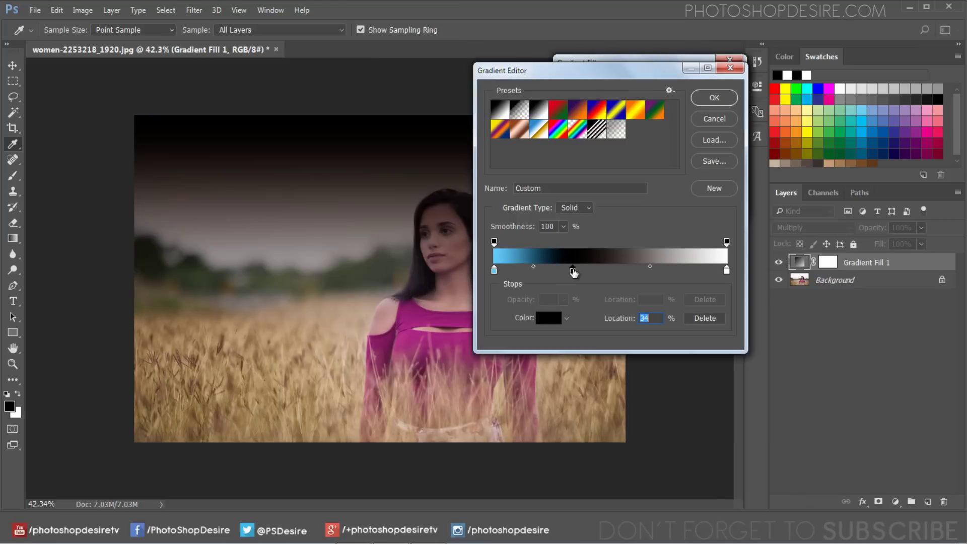
left_click_drag(573, 269, 563, 269)
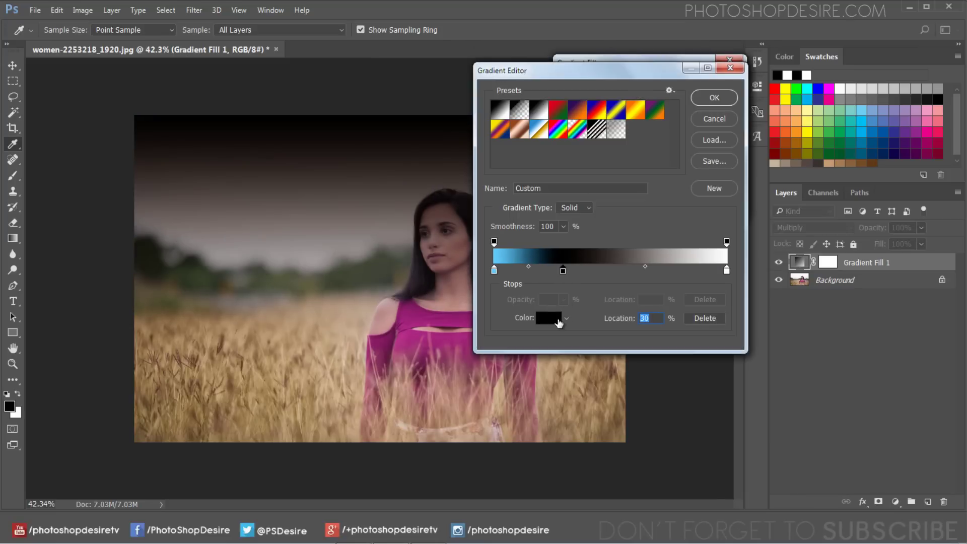
Step: Colour the 30% stop a pale sky blue and apply the updated gradient
left_click(559, 322)
left_click(501, 196)
left_click_drag(468, 164, 409, 133)
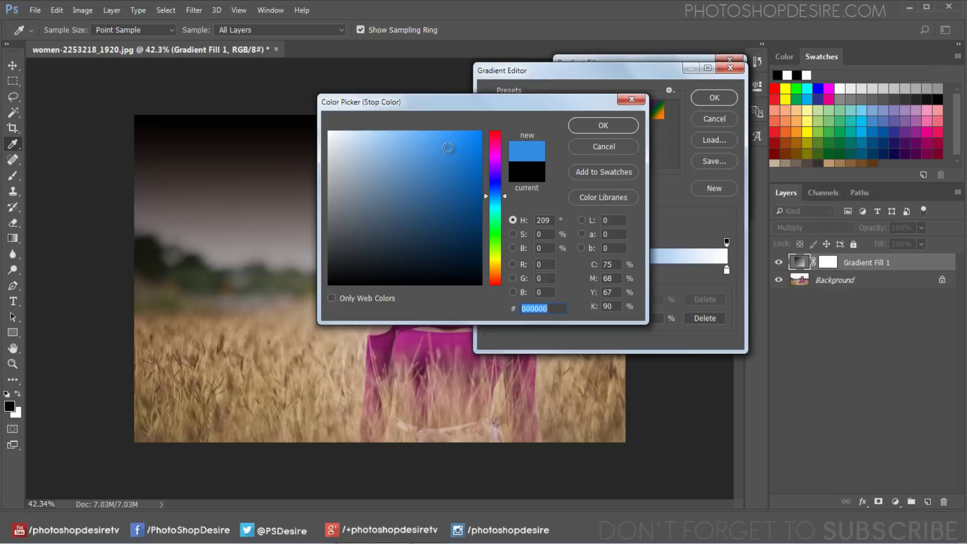
left_click(495, 206)
left_click_drag(495, 205, 494, 200)
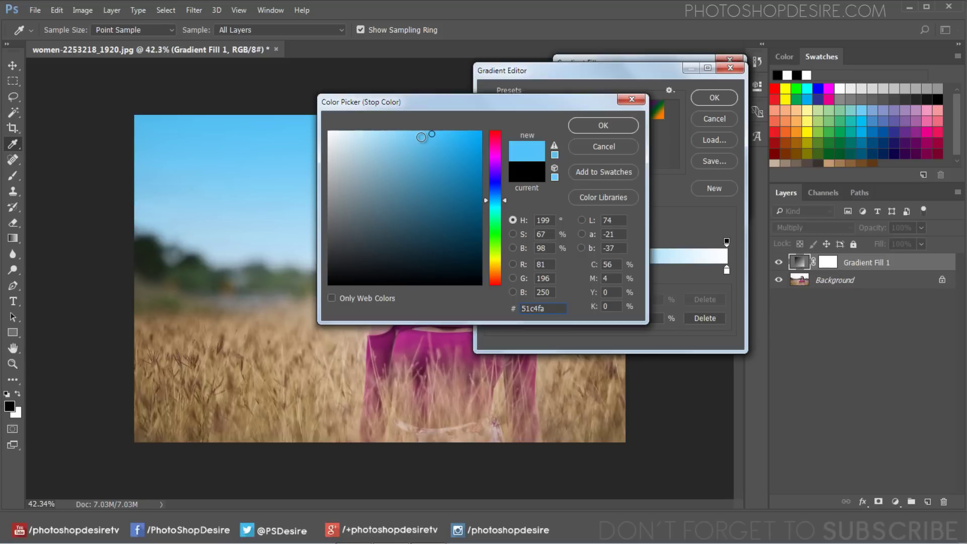
left_click_drag(432, 134, 394, 131)
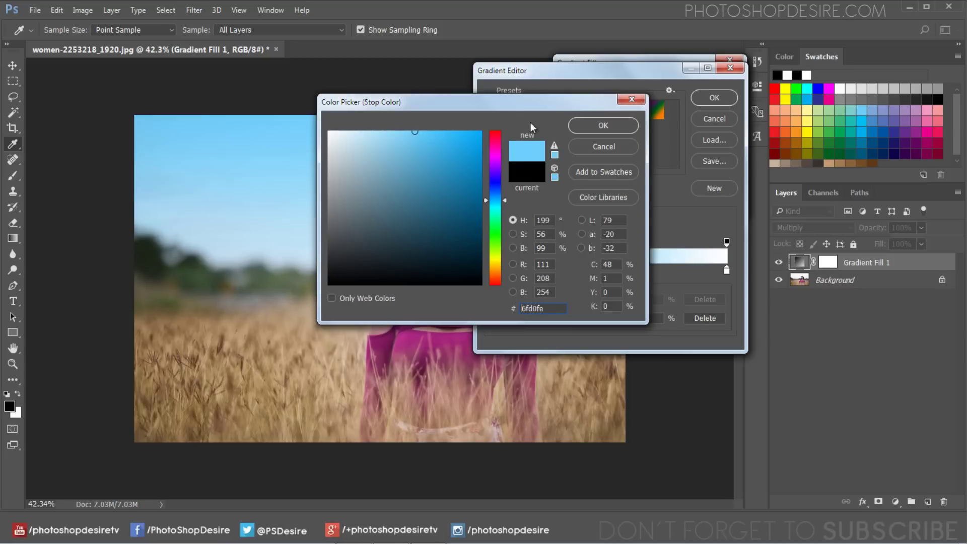
left_click(586, 125)
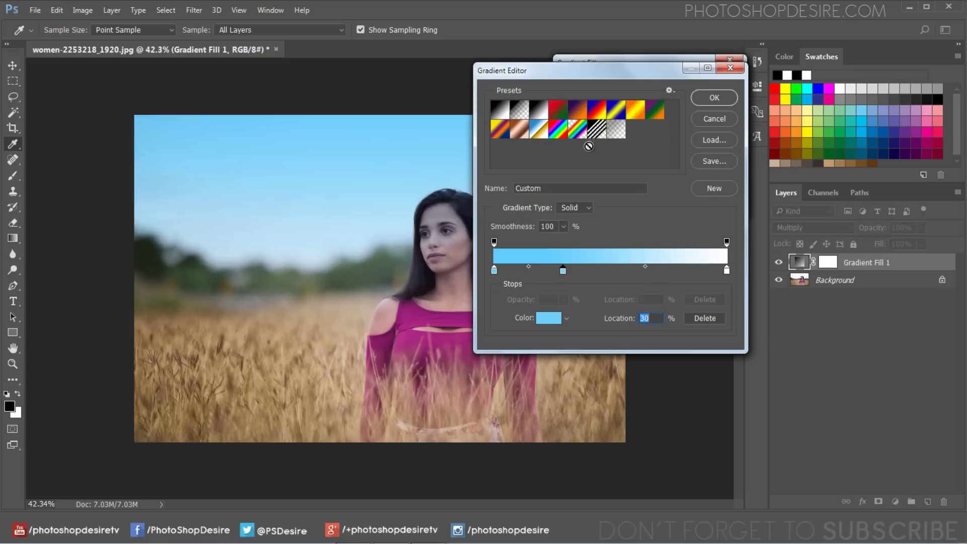
left_click(713, 98)
left_click(716, 88)
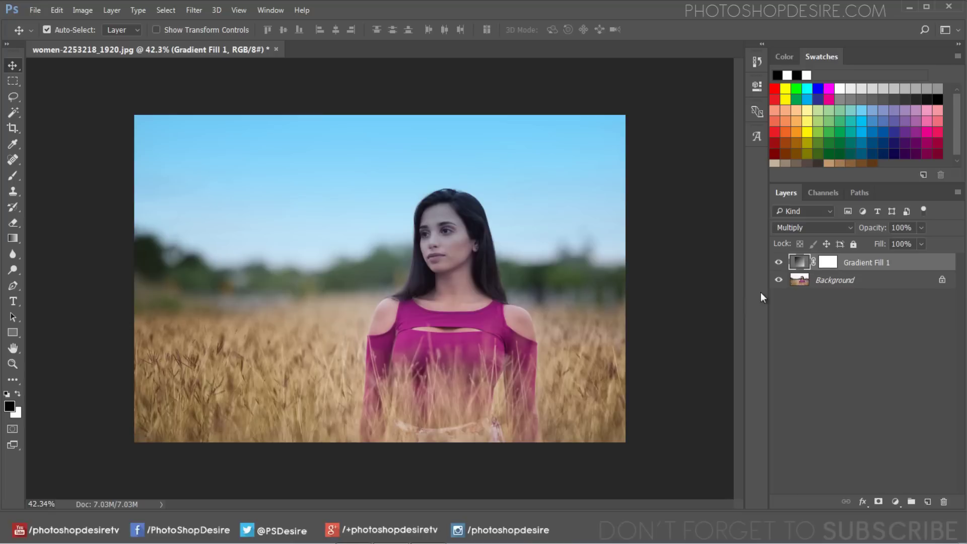
Step: Duplicate the Background layer and move Background copy above Gradient Fill 1
left_click(778, 262)
left_click(778, 262)
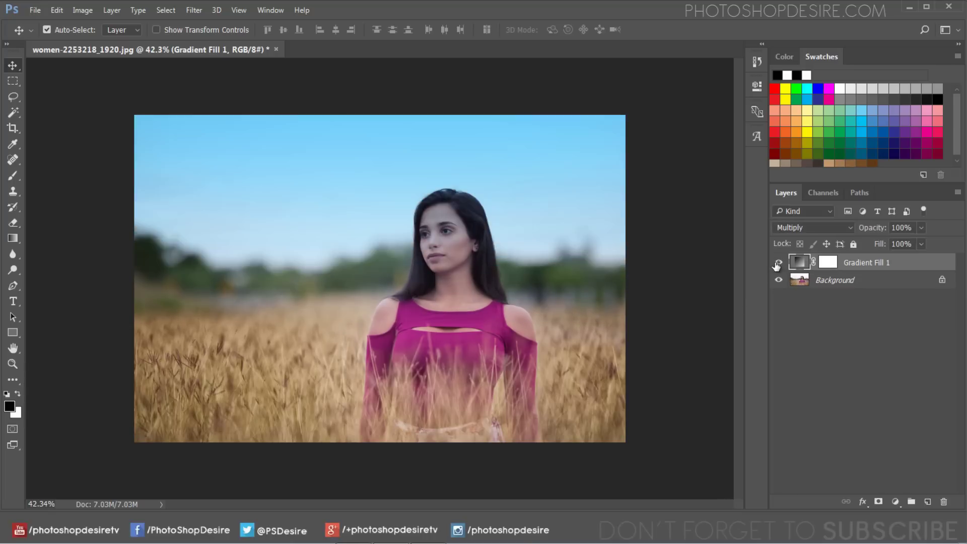
left_click(851, 285)
right_click(851, 283)
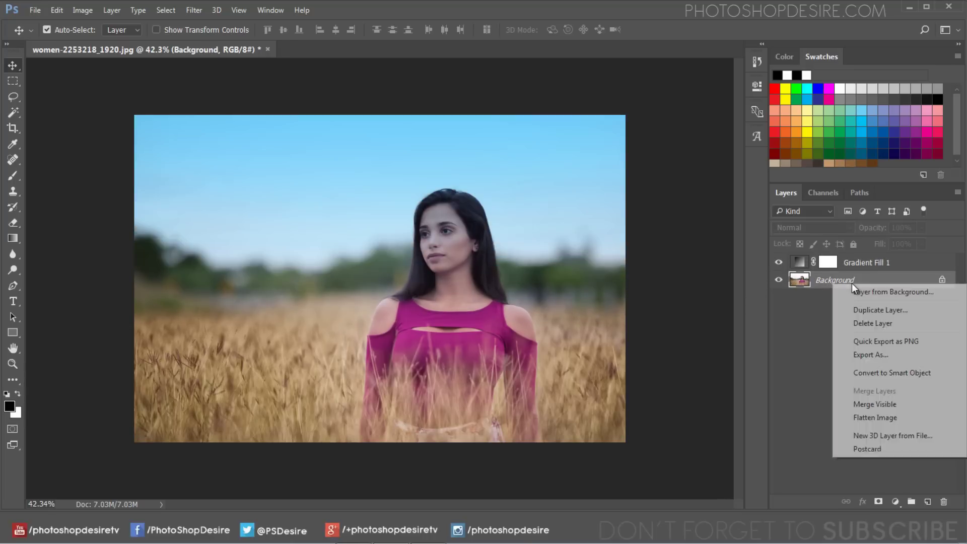
left_click(915, 311)
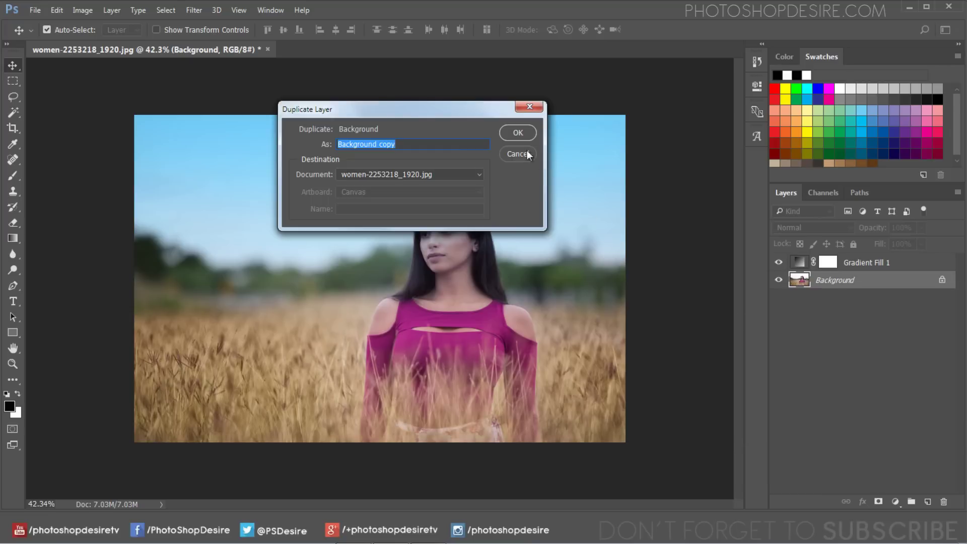
left_click(516, 131)
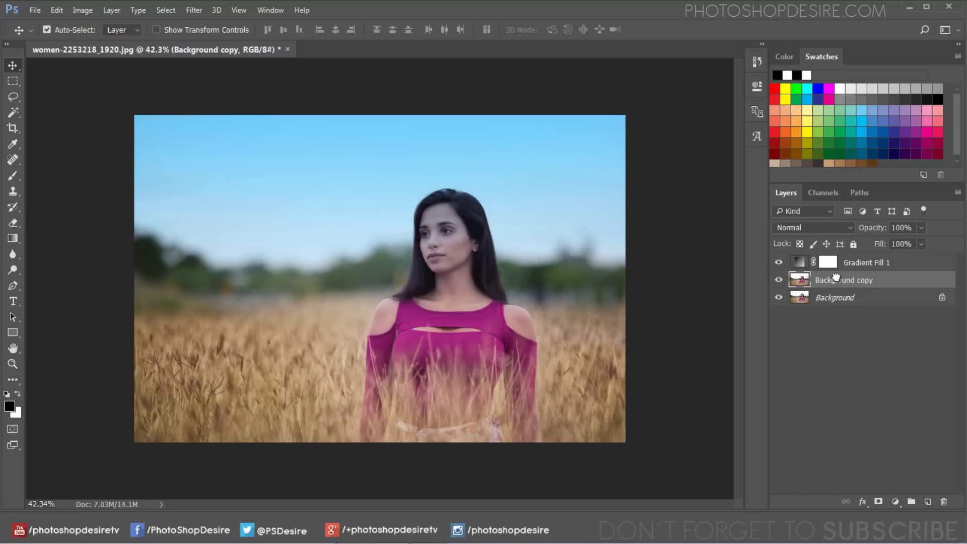
mouse_move(835, 280)
left_mouse_down()
mouse_move(846, 252)
mouse_move(814, 272)
left_mouse_up()
left_click(778, 263)
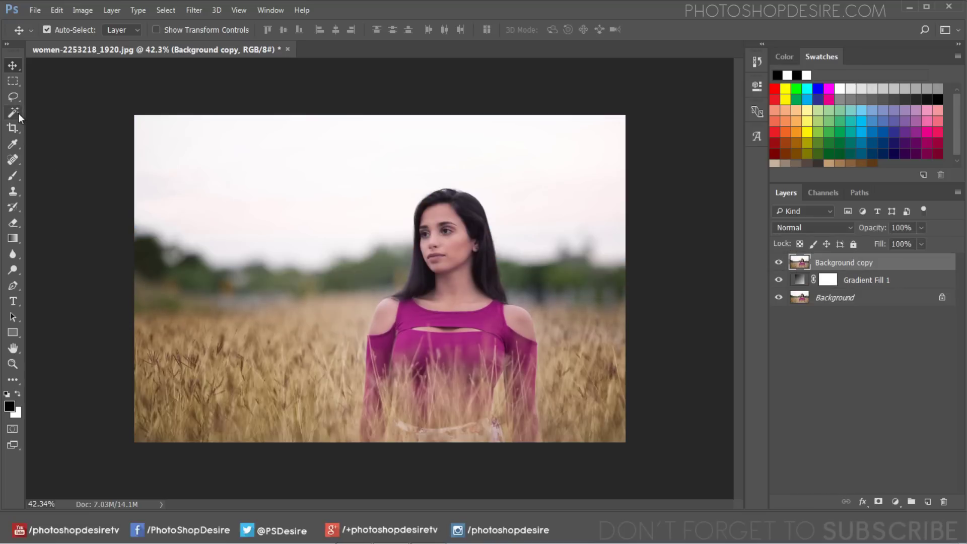
Step: Magic Wand the white sky, then inverse the selection to the woman and wheat field
left_click(18, 112)
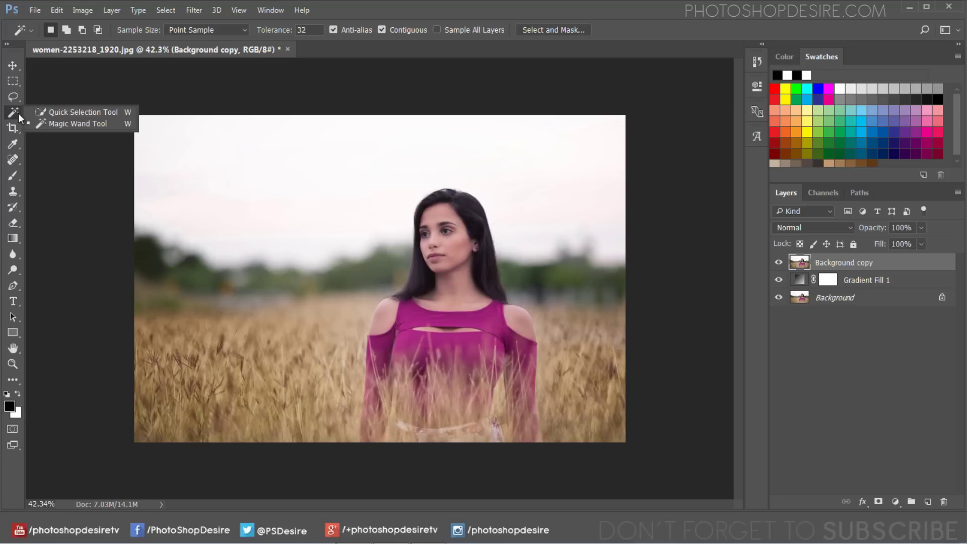
left_click(54, 124)
left_click(202, 153)
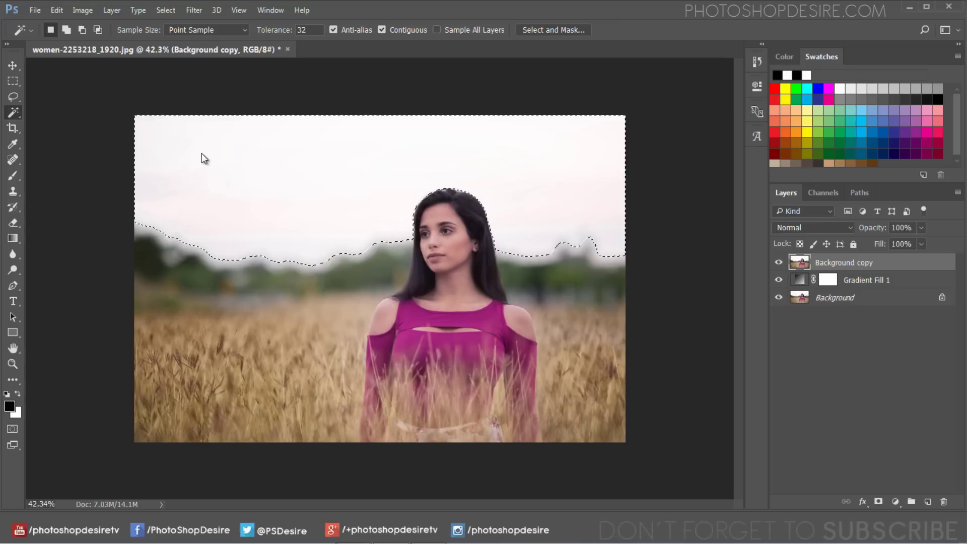
left_click(163, 15)
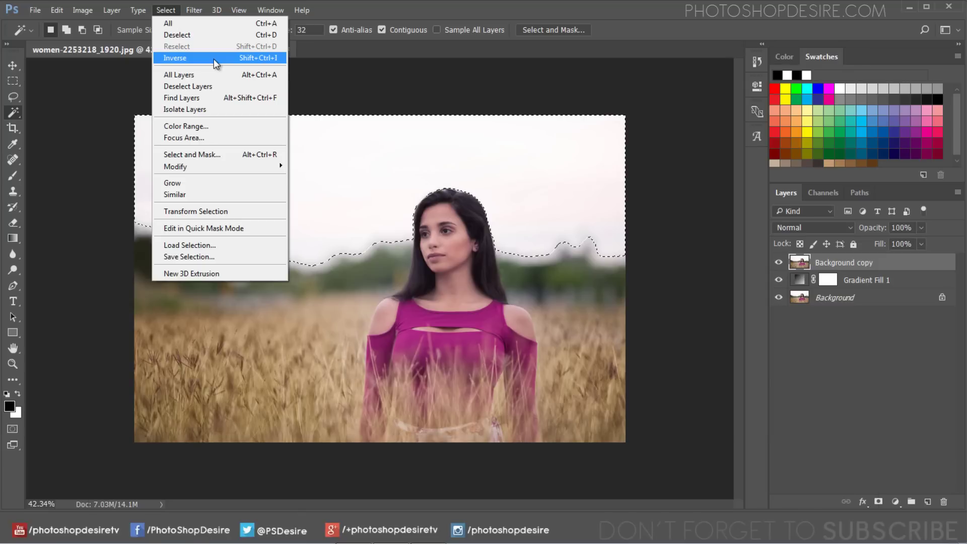
left_click(214, 58)
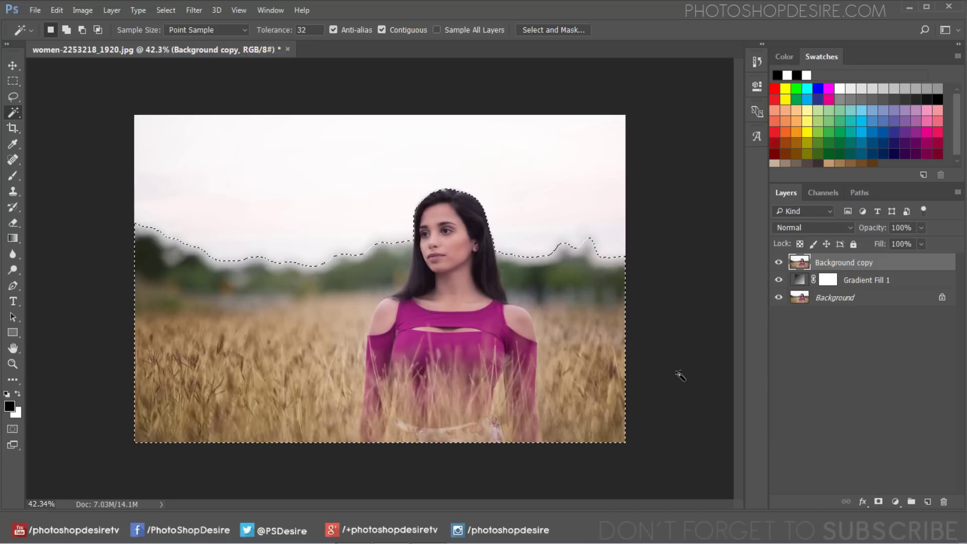
Step: Add a layer mask to Background copy from the selection, hiding its white sky, then pick the Move Tool
left_click(877, 501)
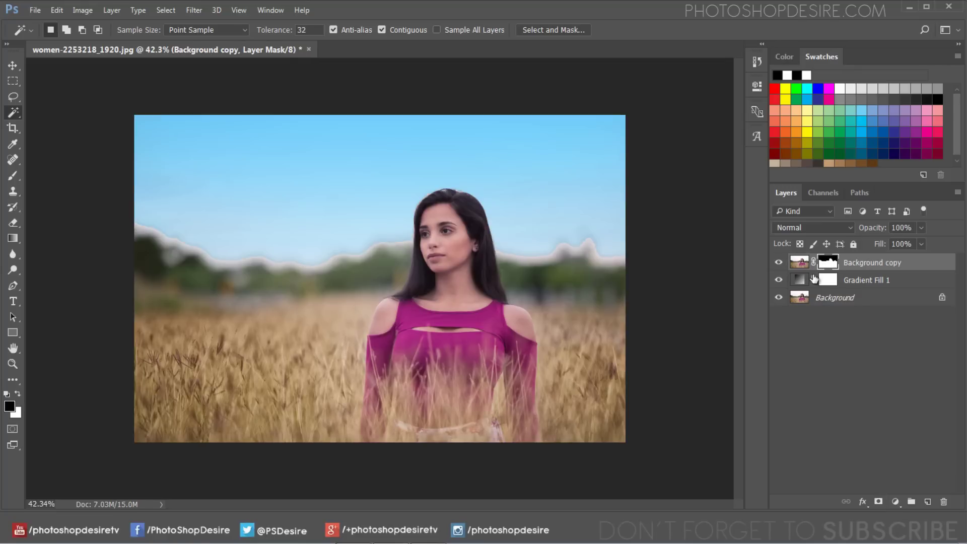
left_click(827, 264, "alt")
scroll(270, 244, "up", 2)
scroll(261, 257, "up", 2)
scroll(252, 270, "up", 1)
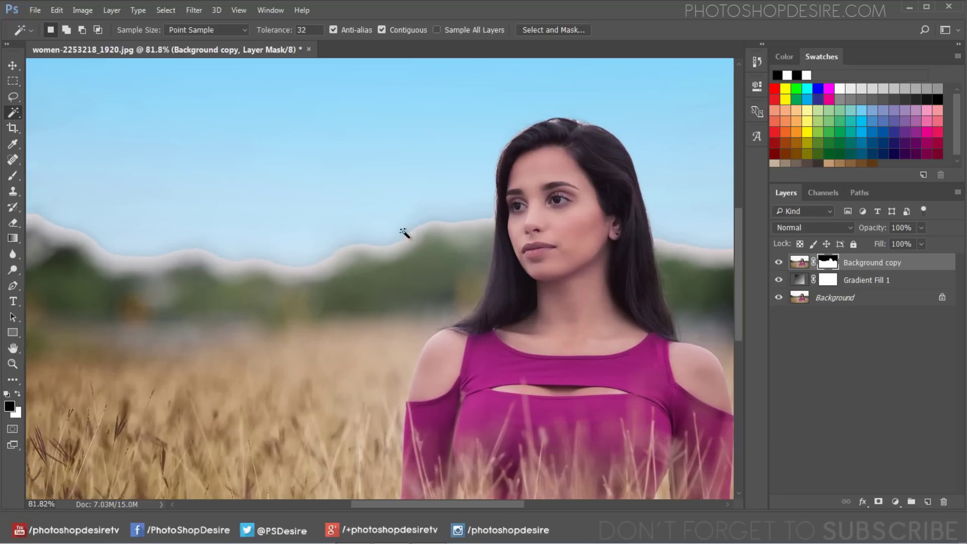
left_click(13, 65)
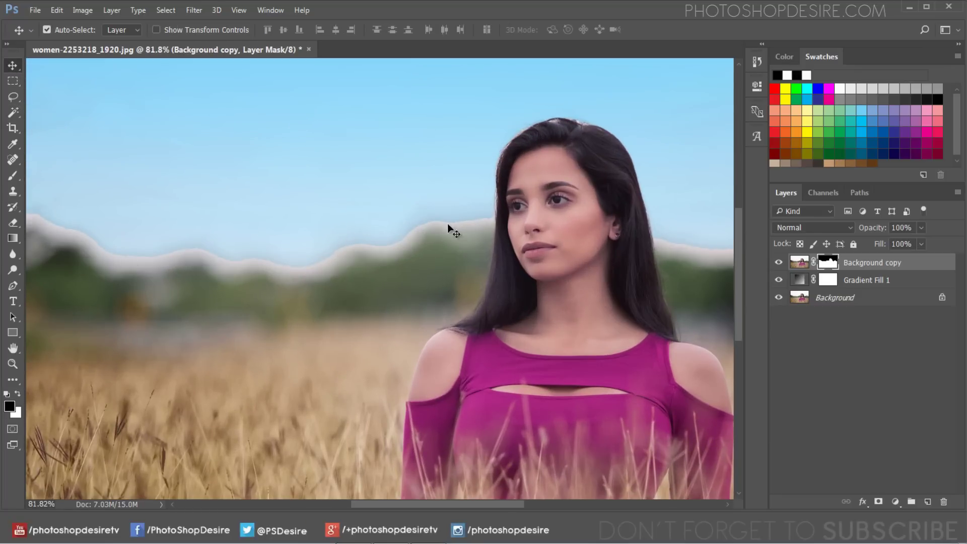
scroll(453, 194, "down", 2)
scroll(453, 192, "down", 2)
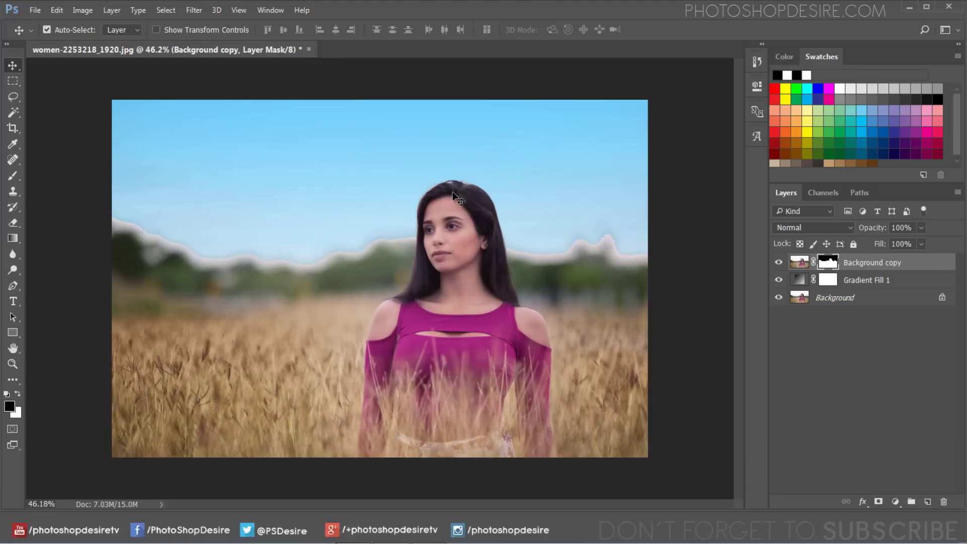
Step: Paint black on the mask along the treeline to remove the pale halo
left_click(13, 176)
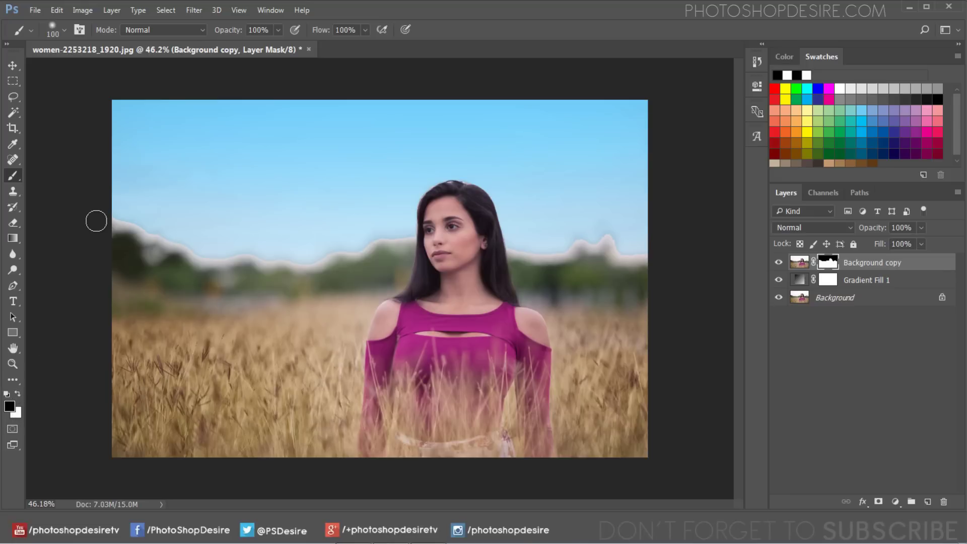
scroll(99, 221, "up", 3)
scroll(99, 221, "up", 1)
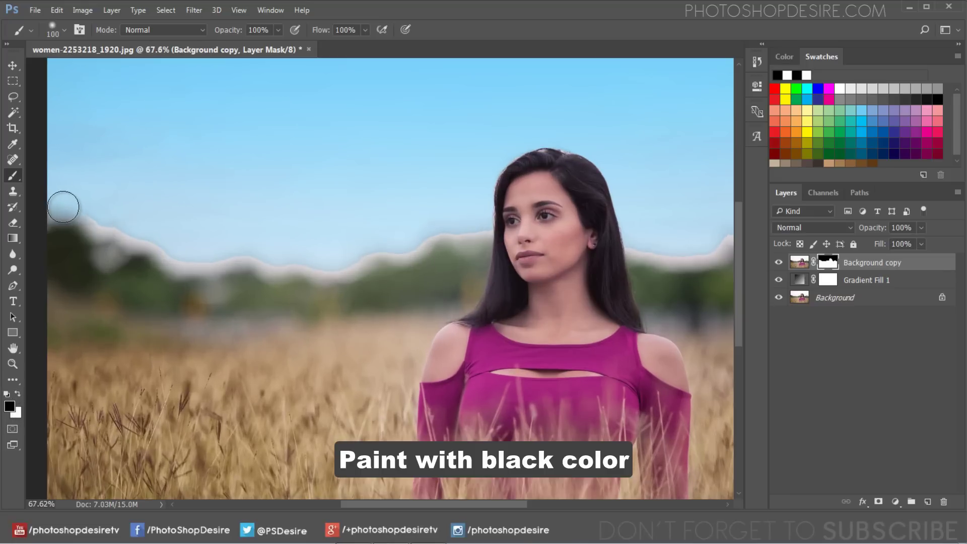
mouse_move(48, 206)
left_mouse_down()
mouse_move(207, 262)
mouse_move(186, 248)
mouse_move(298, 270)
mouse_move(479, 225)
mouse_move(453, 218)
left_mouse_up()
scroll(414, 183, "down", 3)
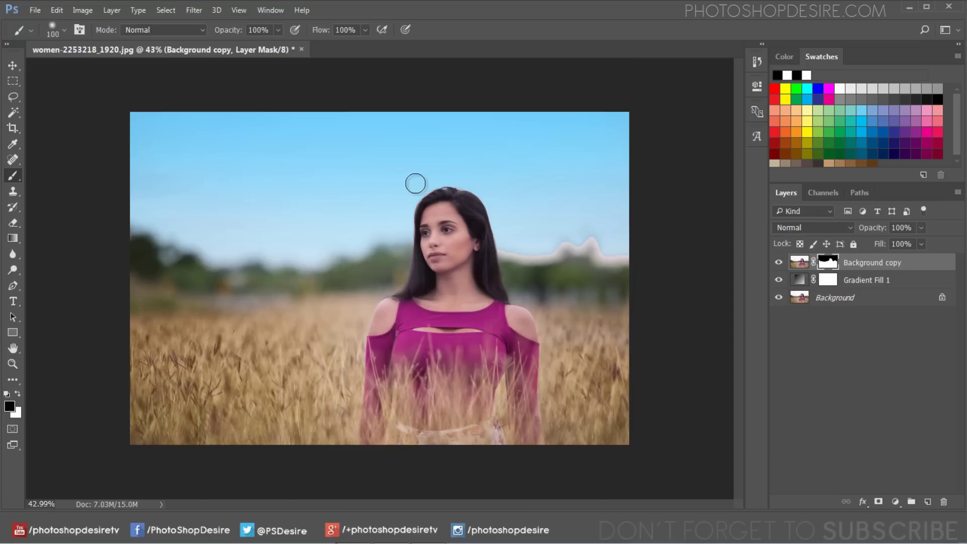
scroll(634, 250, "up", 3)
mouse_move(604, 226)
left_mouse_down()
mouse_move(579, 242)
mouse_move(641, 268)
mouse_move(531, 237)
mouse_move(524, 255)
mouse_move(456, 259)
mouse_move(423, 248)
left_mouse_up()
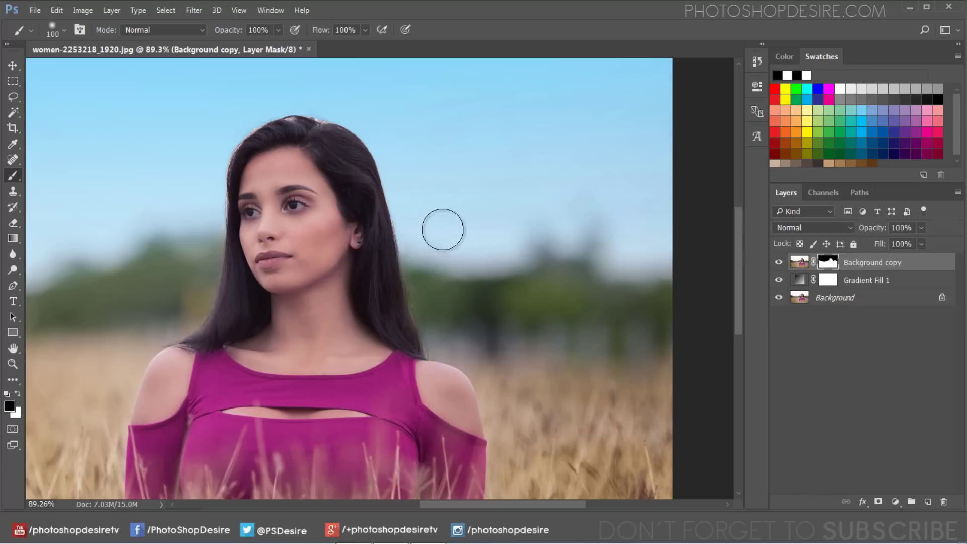
key("bracketleft")
key("bracketleft")
key("bracketleft")
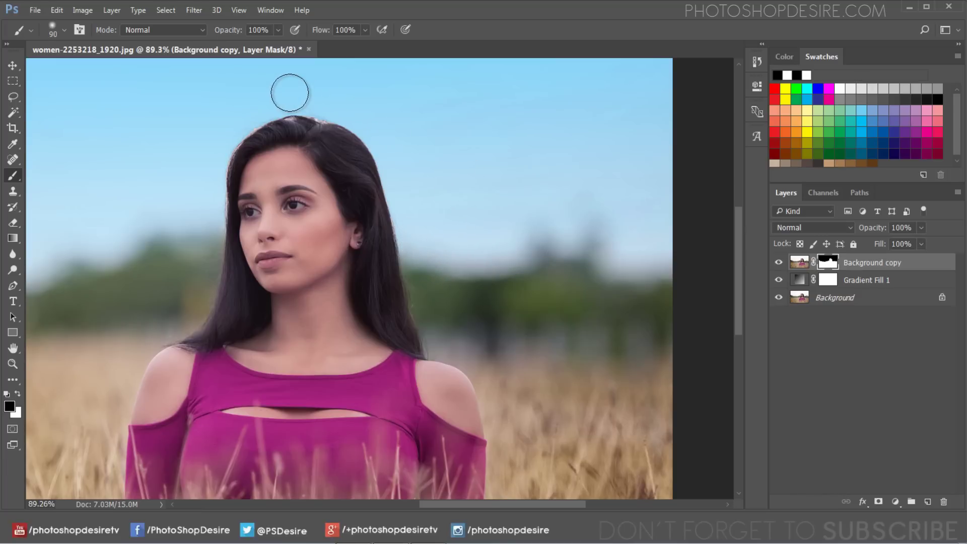
scroll(285, 92, "up", 2)
scroll(285, 95, "up", 4)
Step: Paint out the whitish fringe along the top of the hair with a small brush
key("bracketleft")
key("bracketleft")
key("bracketleft")
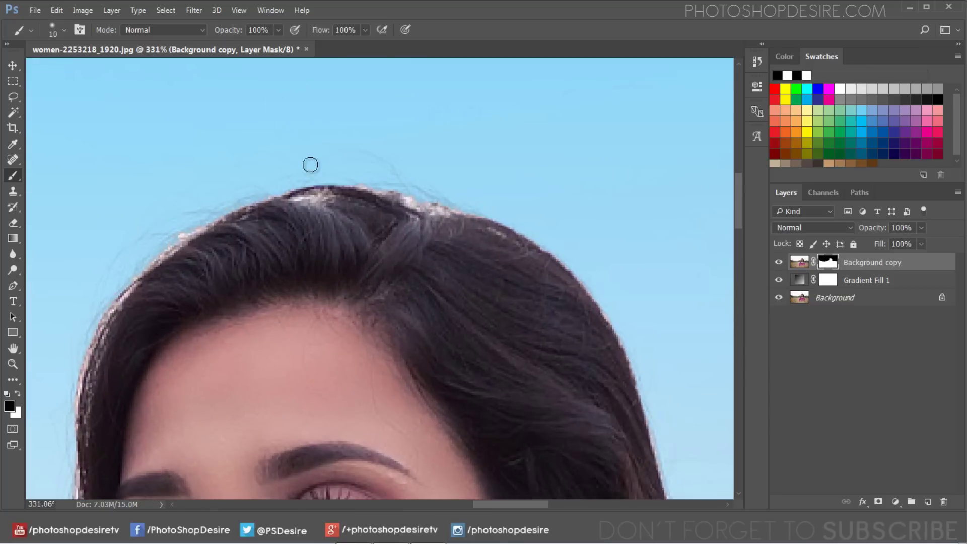
left_click_drag(288, 196, 334, 187)
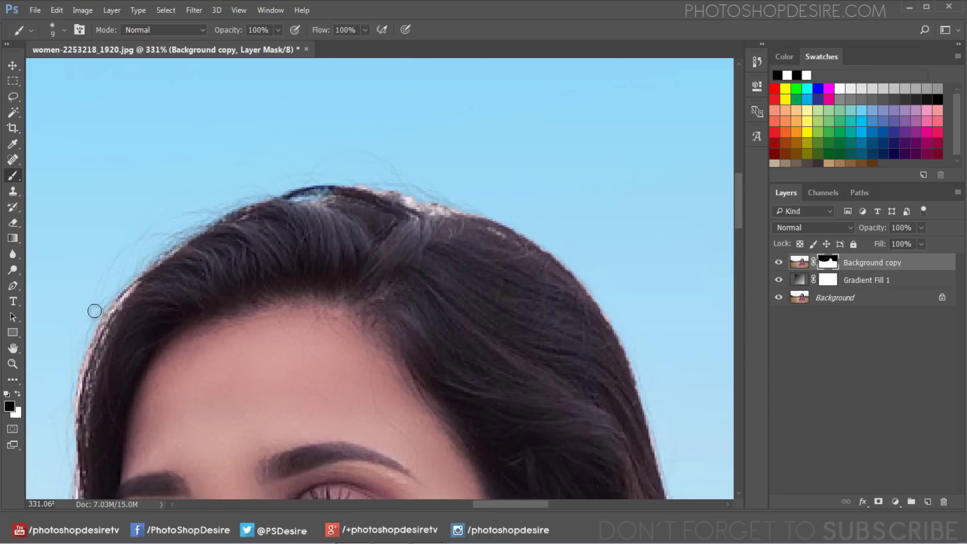
scroll(85, 282, "down", 2)
scroll(85, 281, "down", 1)
key("bracketright")
key("bracketright")
key("bracketright")
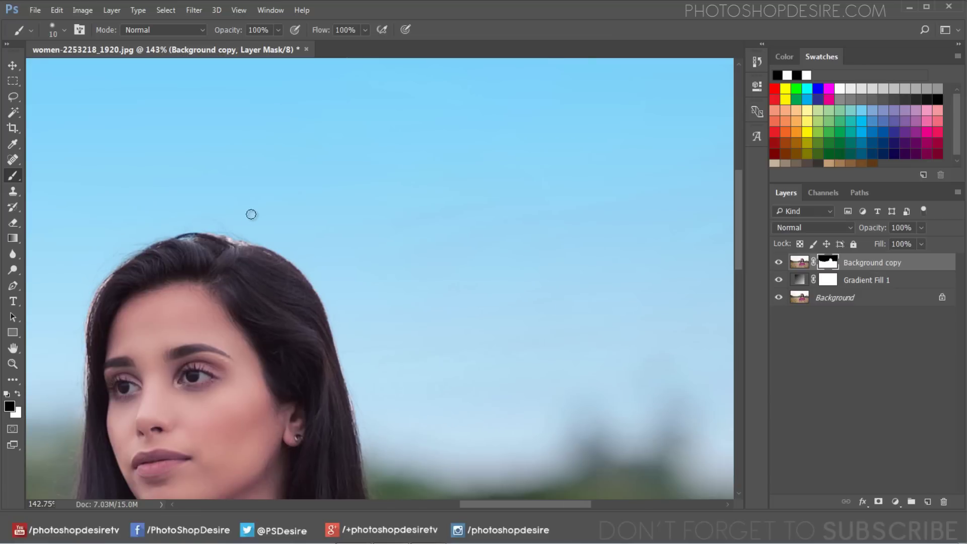
key("bracketright")
left_click_drag(208, 225, 246, 227)
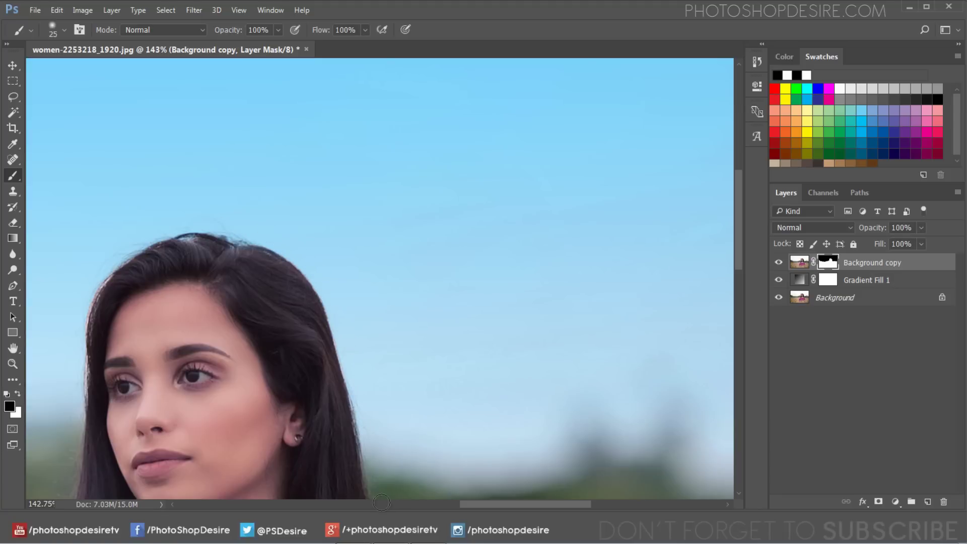
Step: Paint out the pale halo along the right edge of the hair
scroll(412, 391, "down", 3)
scroll(413, 391, "down", 4)
scroll(235, 333, "up", 10)
scroll(235, 333, "down", 4)
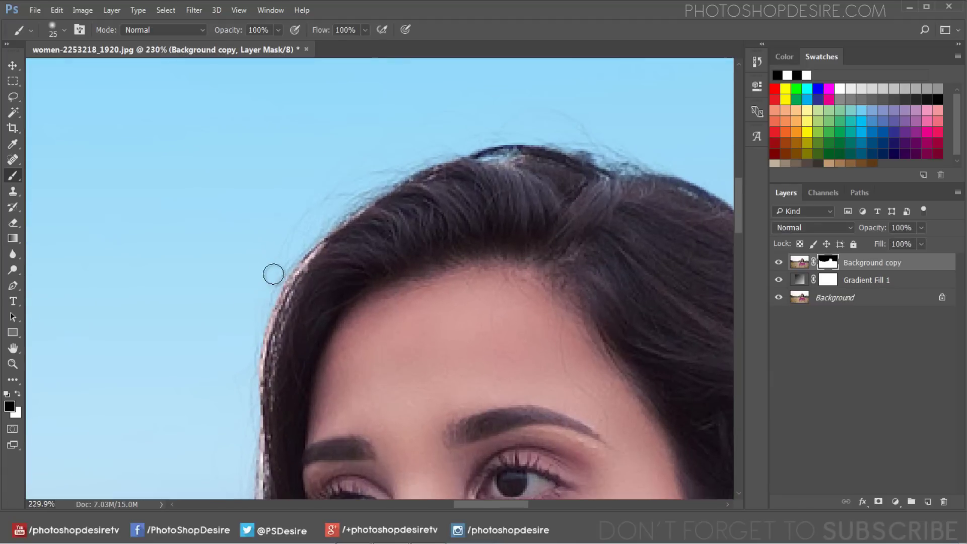
scroll(272, 274, "down", 3)
scroll(257, 311, "up", 3)
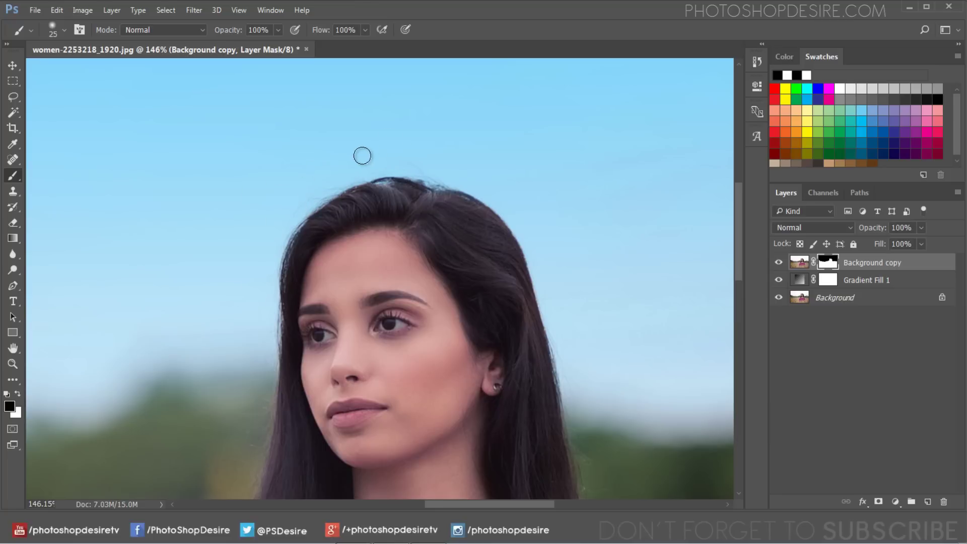
scroll(483, 162, "down", 3)
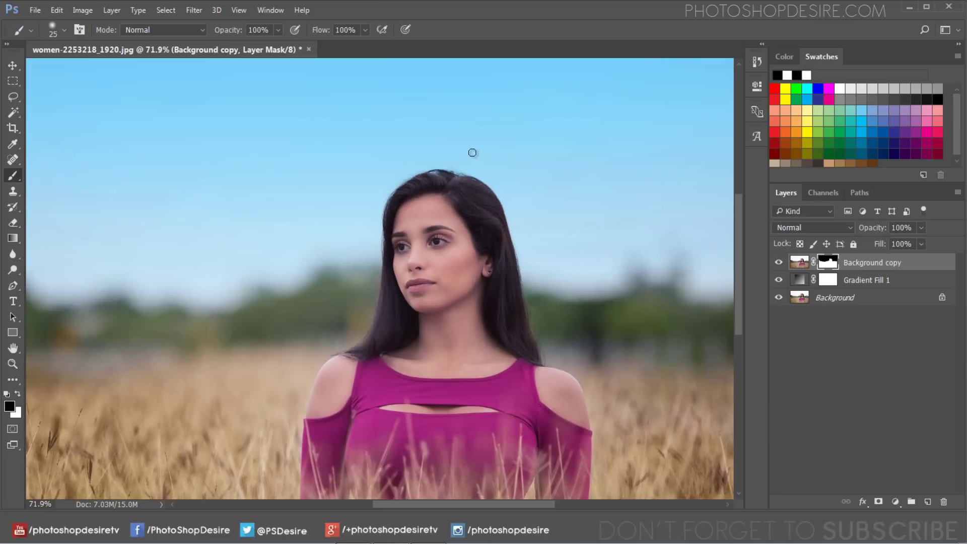
scroll(533, 189, "up", 2)
scroll(484, 160, "up", 2)
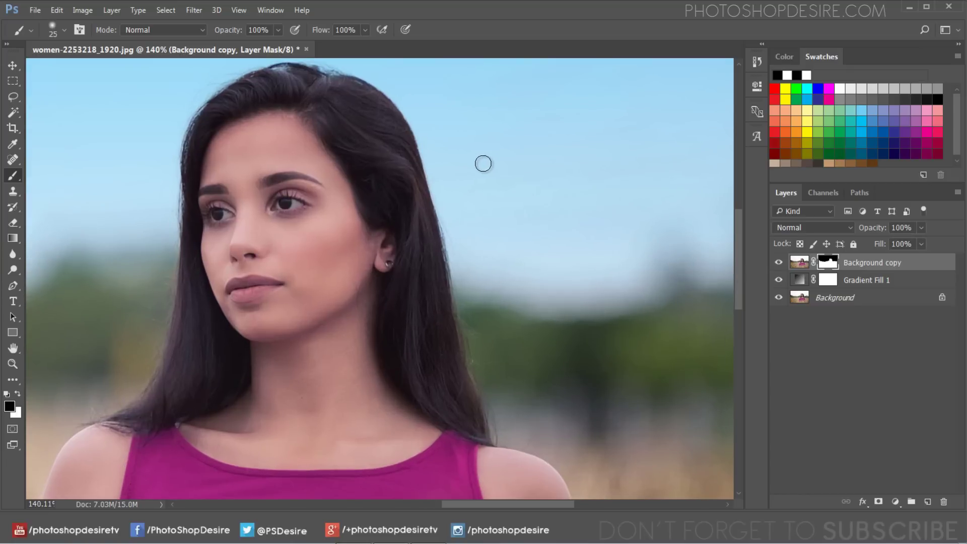
mouse_move(382, 84)
left_mouse_down()
mouse_move(414, 113)
mouse_move(458, 239)
left_mouse_up()
scroll(464, 241, "down", 5)
scroll(466, 241, "down", 2)
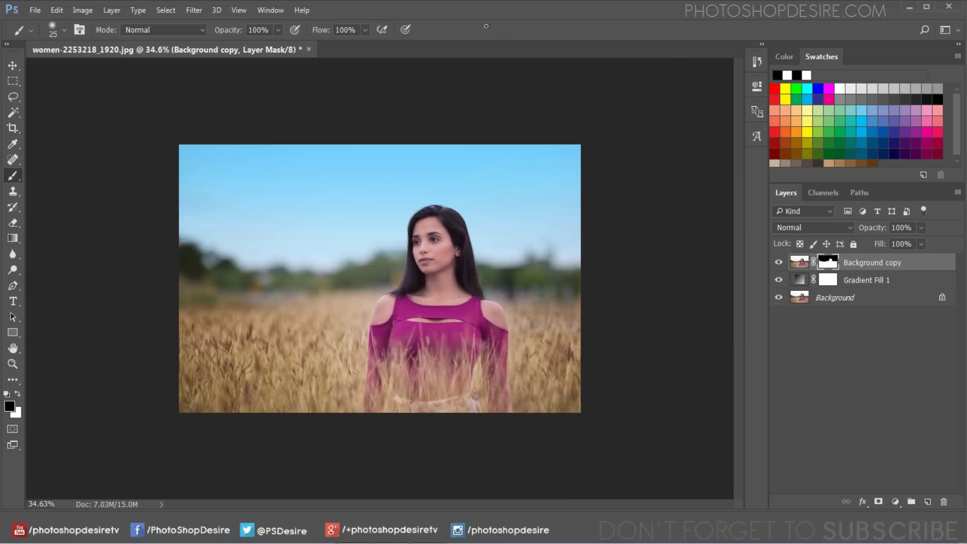
Step: Compare the Background copy with and without the gradient, then reopen Gradient Fill 1's settings
left_click(779, 263)
left_click(780, 264)
left_click(779, 280)
double_click(799, 280)
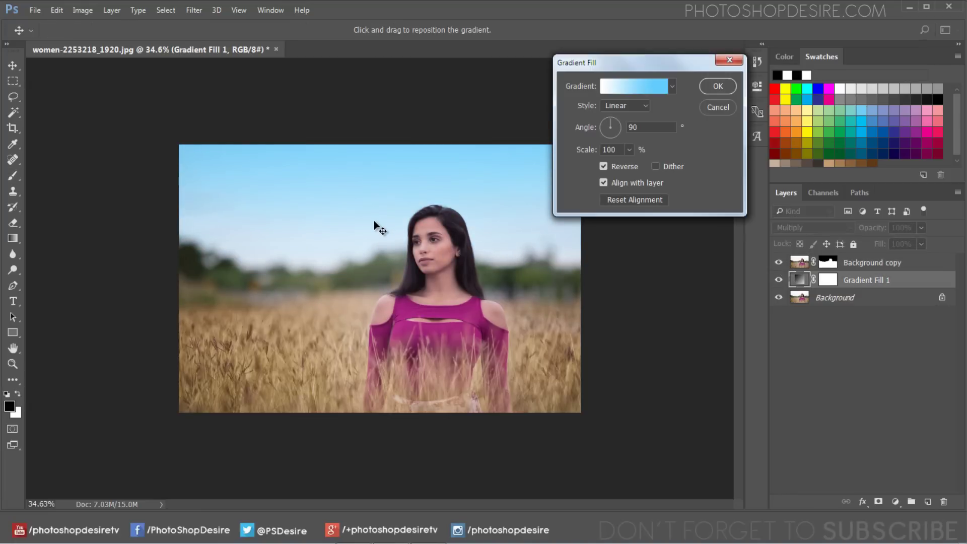
Step: Remove a stray gradient stop and add a new stop at about 30%
left_click(639, 88)
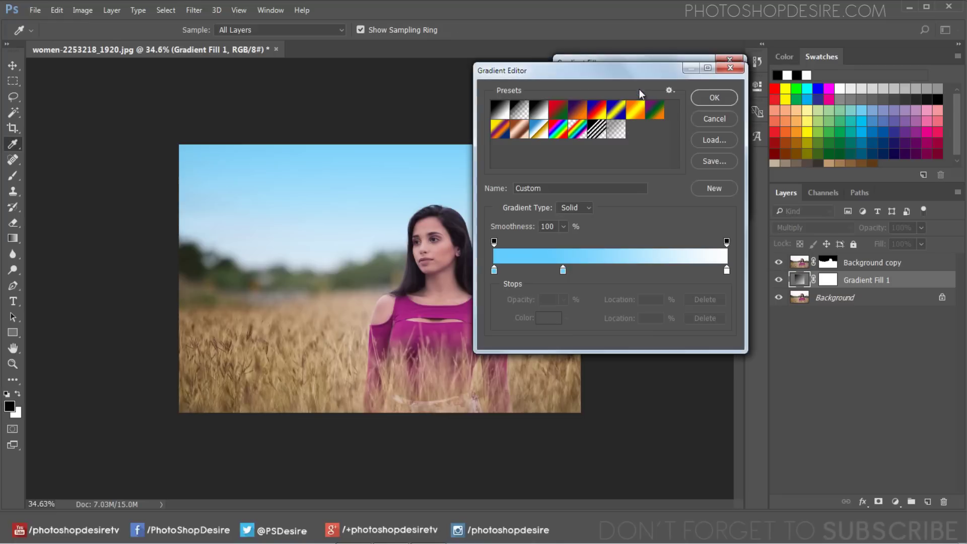
left_click(612, 272)
mouse_move(613, 272)
left_mouse_down()
mouse_move(546, 277)
mouse_move(561, 286)
left_mouse_up()
left_click(533, 271)
double_click(533, 272)
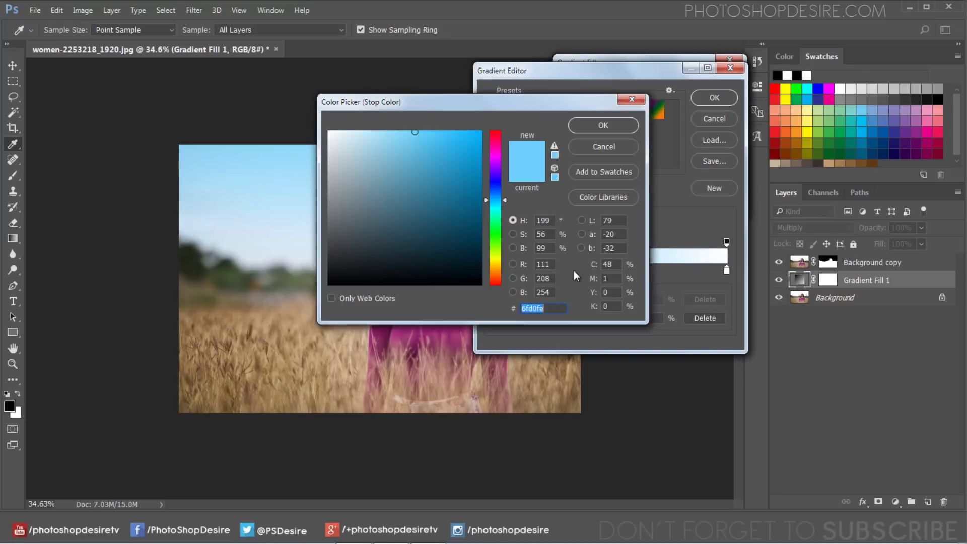
left_click(579, 148)
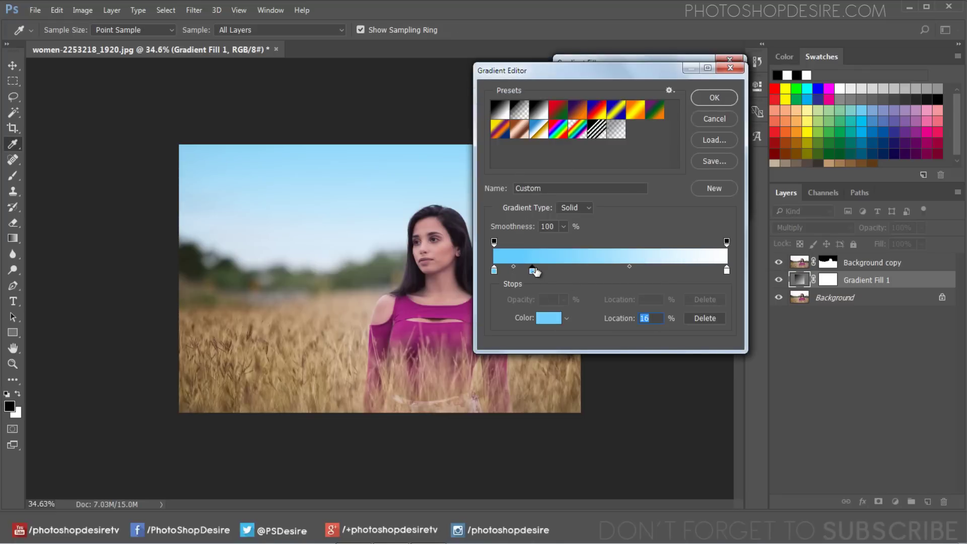
mouse_move(533, 272)
left_mouse_down()
mouse_move(621, 283)
mouse_move(618, 274)
mouse_move(591, 271)
left_mouse_up()
Step: Add a pale light-blue stop near the middle and apply the gradient
left_click(634, 271)
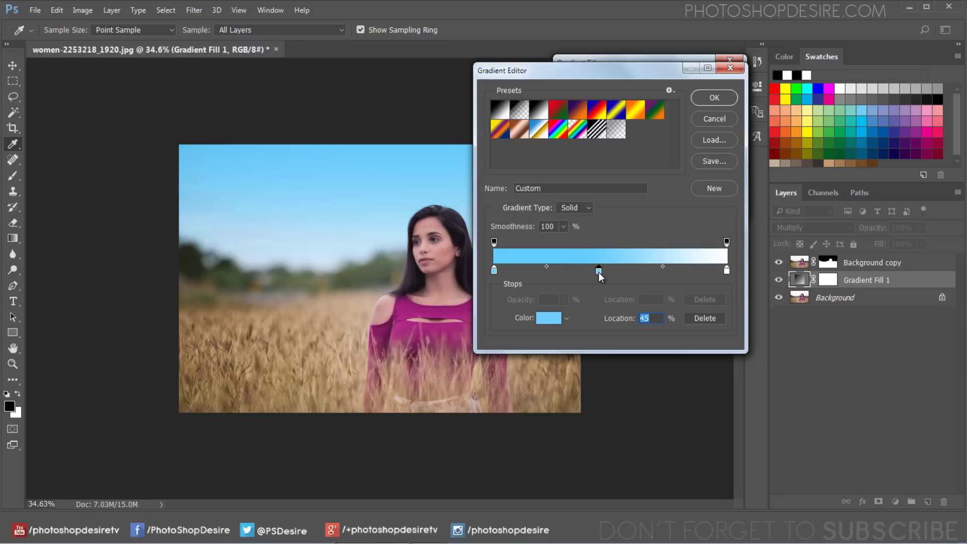
left_click(550, 318)
left_click(454, 154)
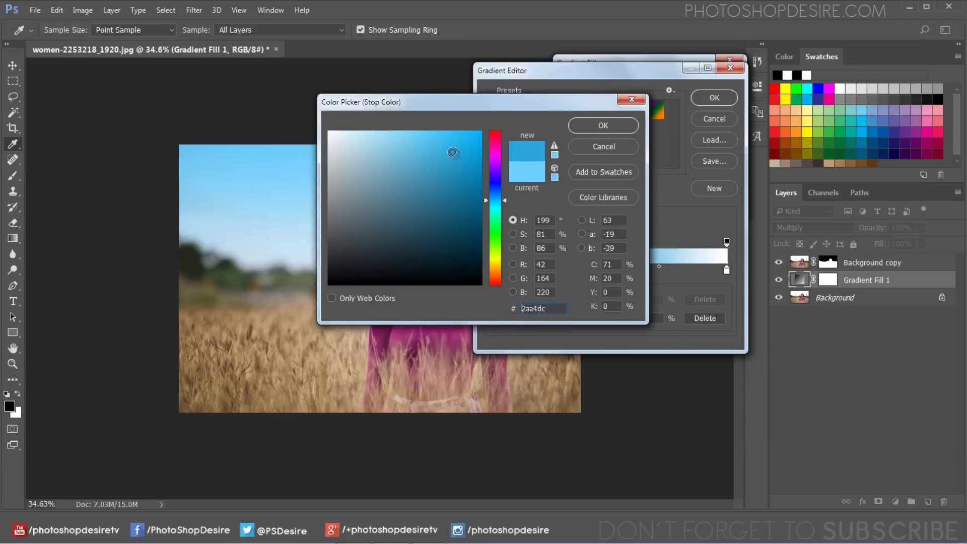
left_click(407, 141)
left_click_drag(407, 140, 386, 132)
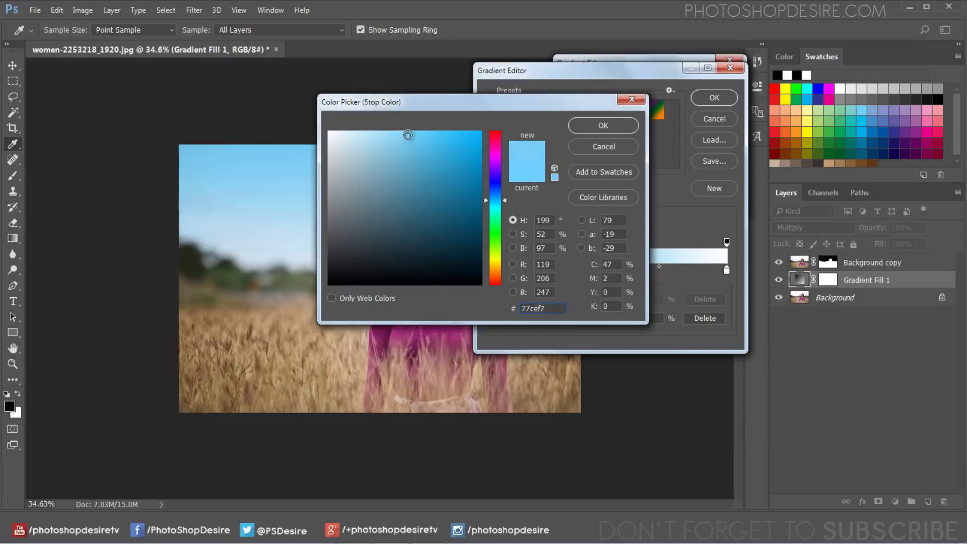
left_click(580, 130)
key("Return")
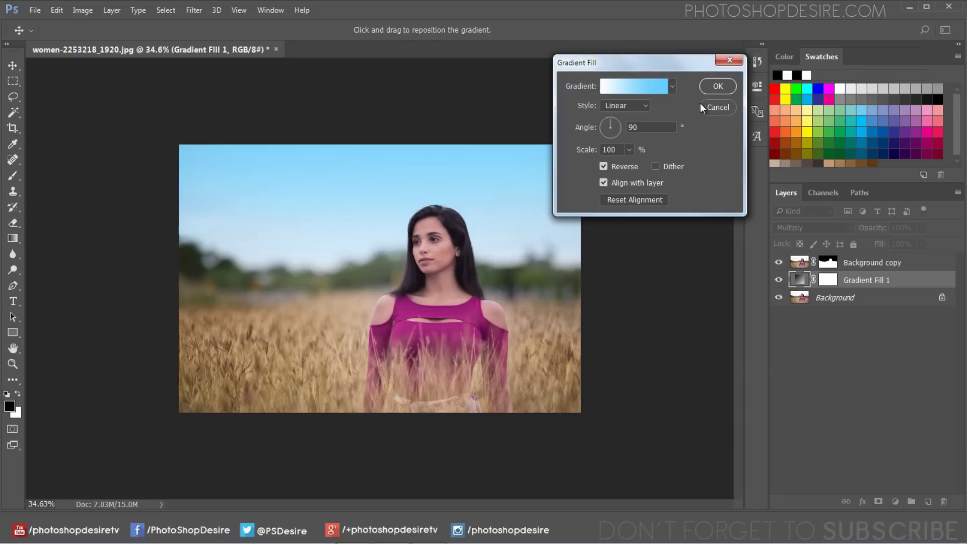
left_click(715, 86)
Step: Switch to the Brush Tool and make Background copy the active layer
key("b")
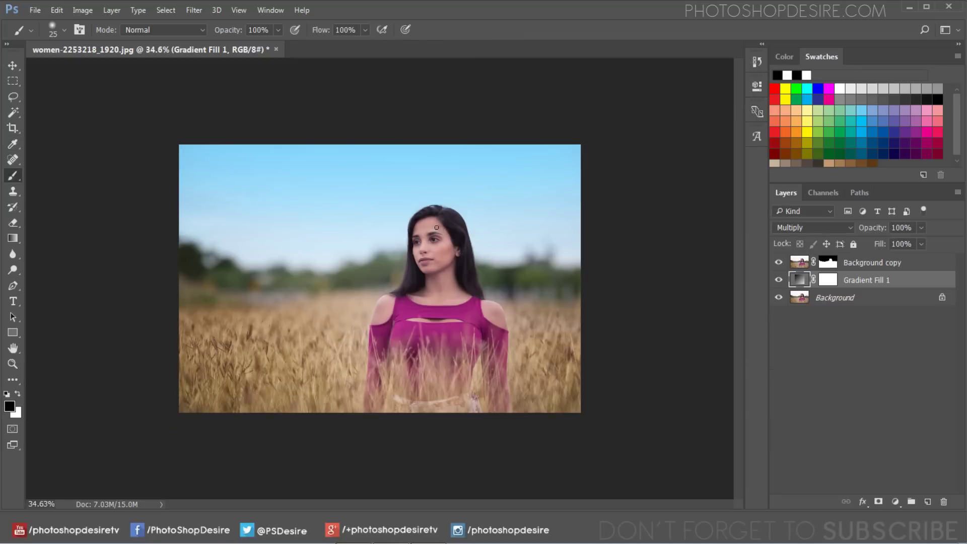
scroll(432, 220, "up", 3)
scroll(432, 219, "up", 2)
scroll(319, 187, "down", 3)
scroll(268, 317, "down", 2)
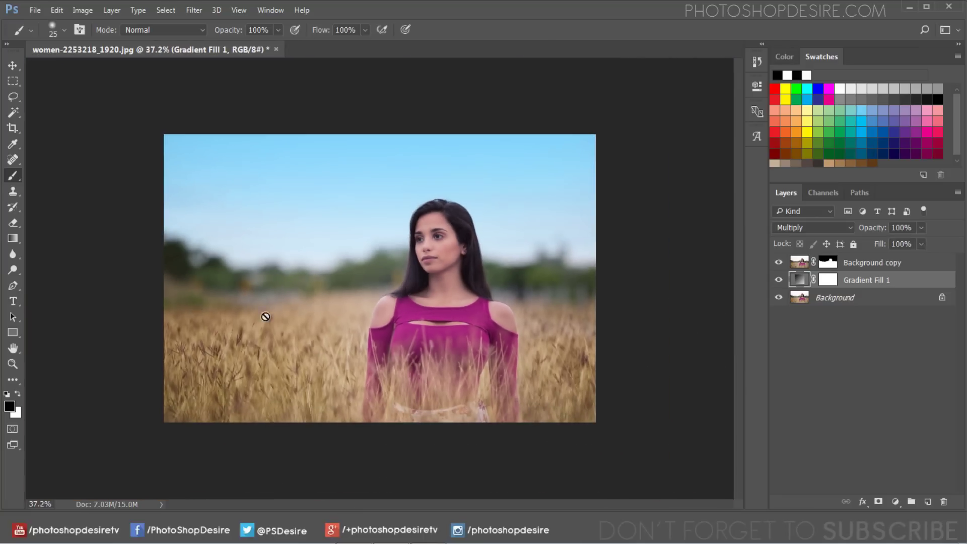
left_click(851, 263)
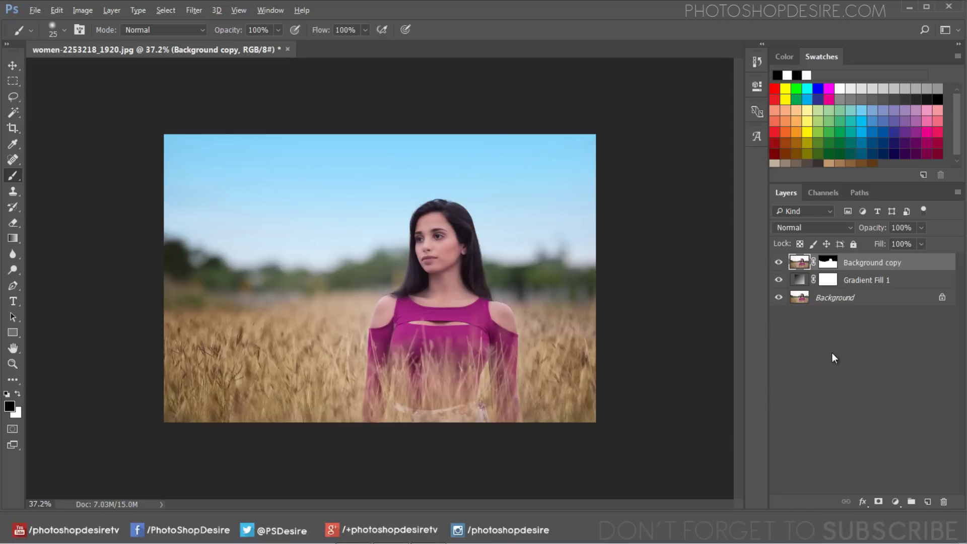
Step: Stamp visible layers into Layer 1 and average it to flat grey with Filter > Blur > Average
key("ctrl+shift+alt+e")
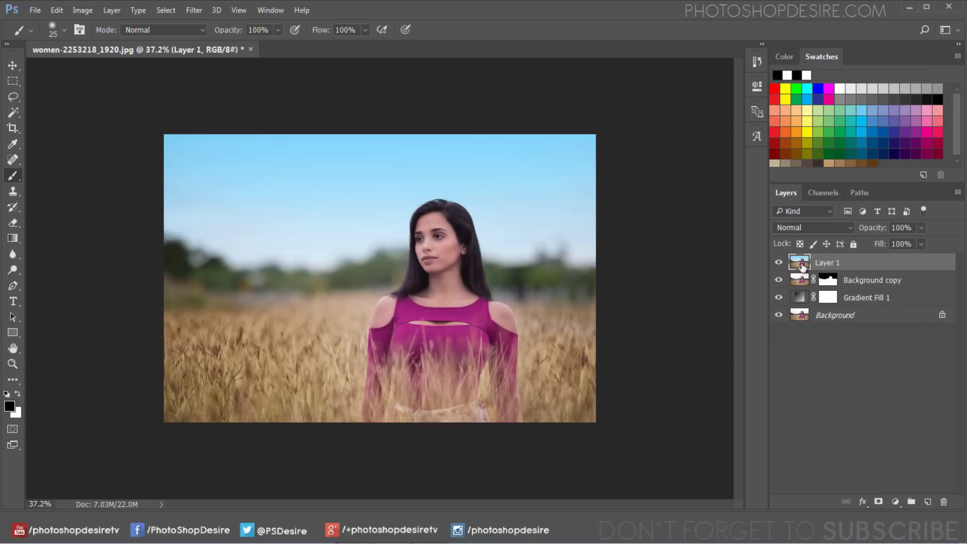
left_click(191, 10)
mouse_move(199, 143)
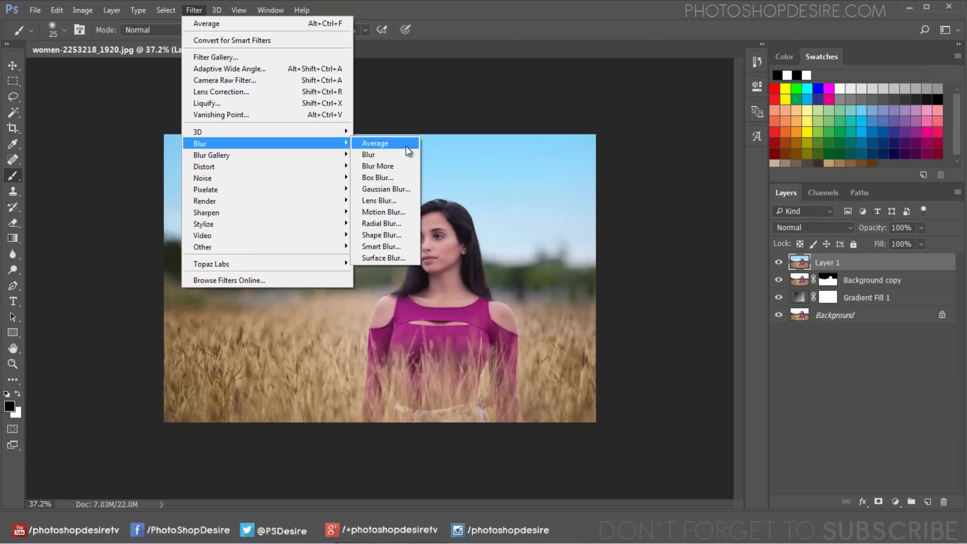
left_click(408, 146)
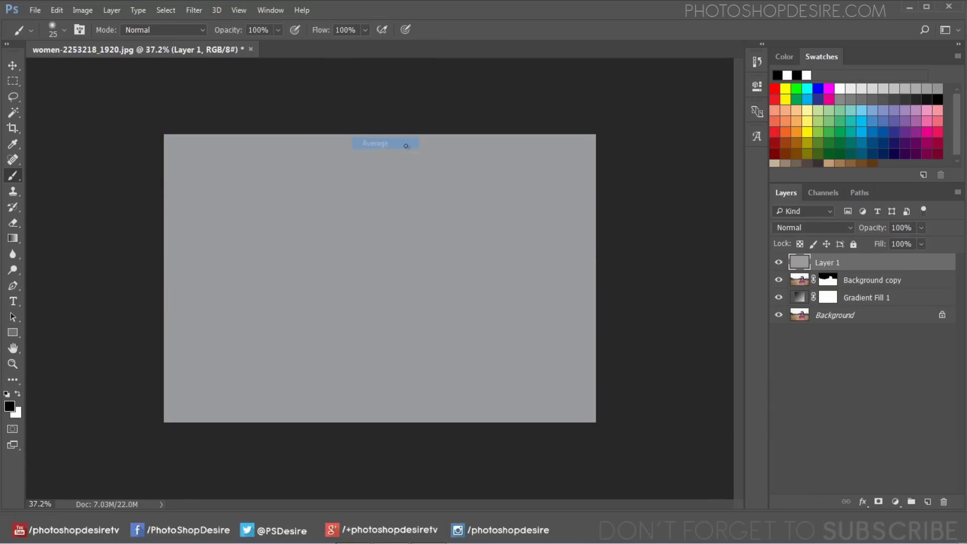
left_click(826, 227)
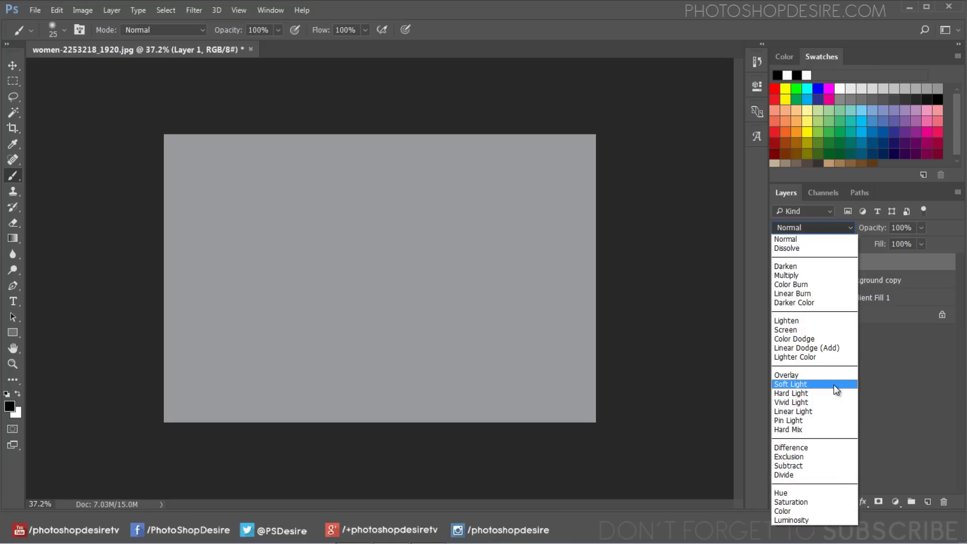
Step: Switch Layer 1 to Soft Light and clip it to Background copy
left_click(834, 385)
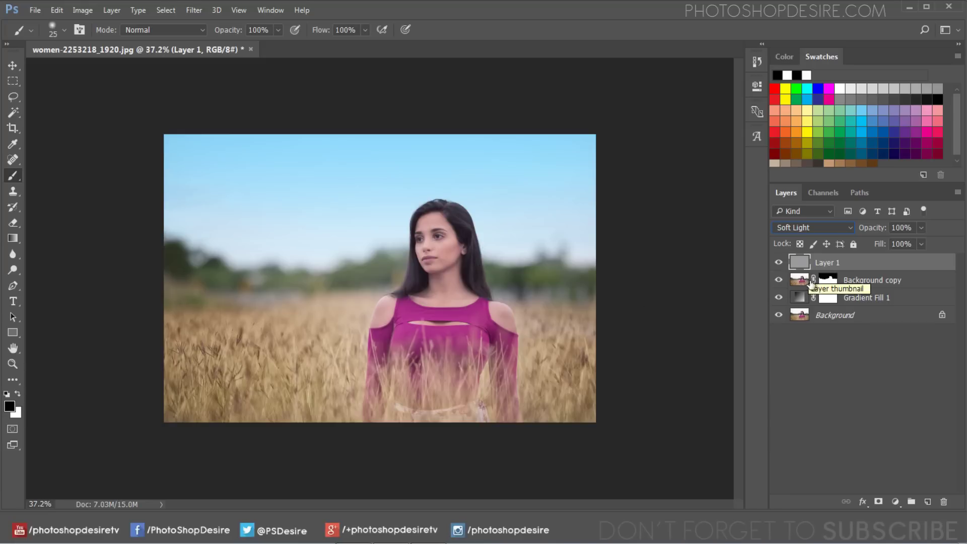
right_click(820, 266)
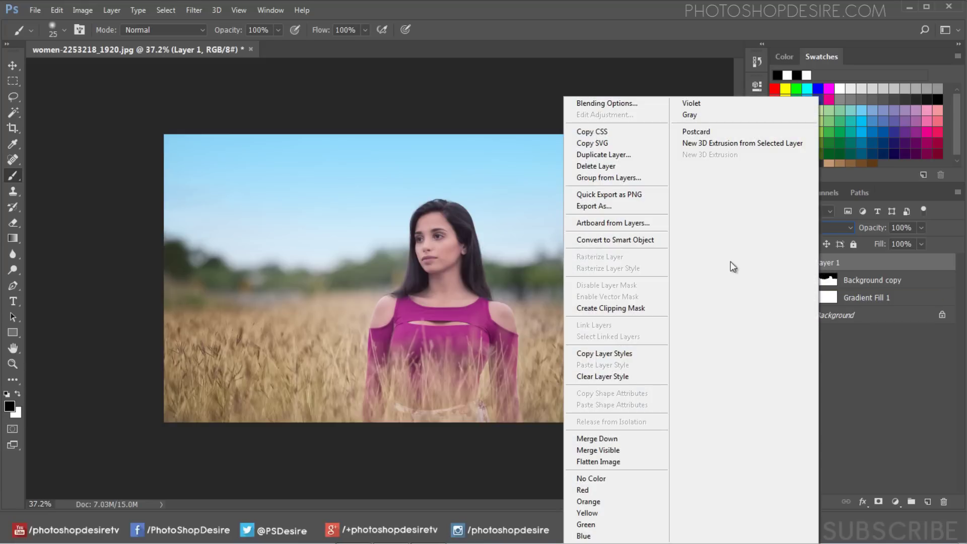
left_click(663, 312)
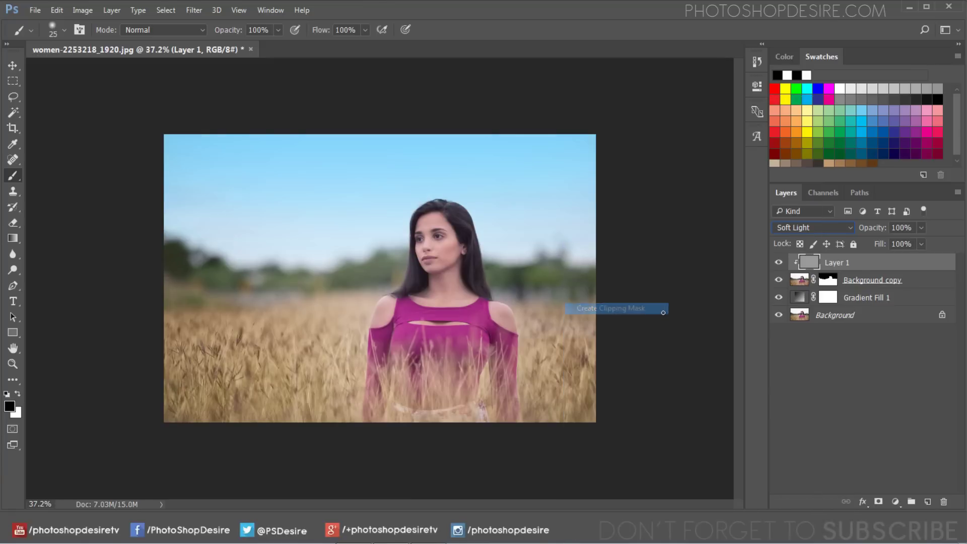
Step: Toggle Layer 1's visibility to compare, then with the Move tool select Gradient Fill 1 and Layer 1 again
left_click(779, 262)
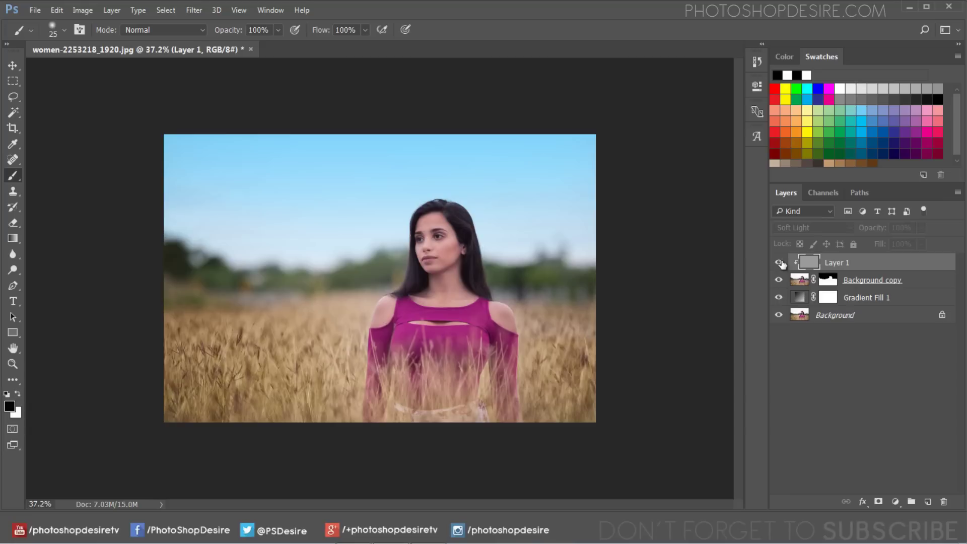
left_click(12, 66)
left_click(293, 201)
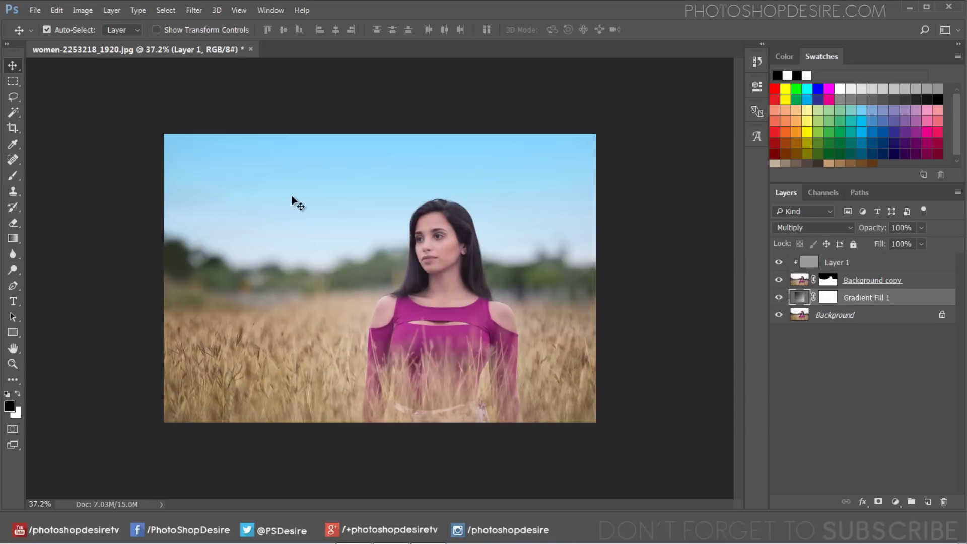
left_click(429, 216)
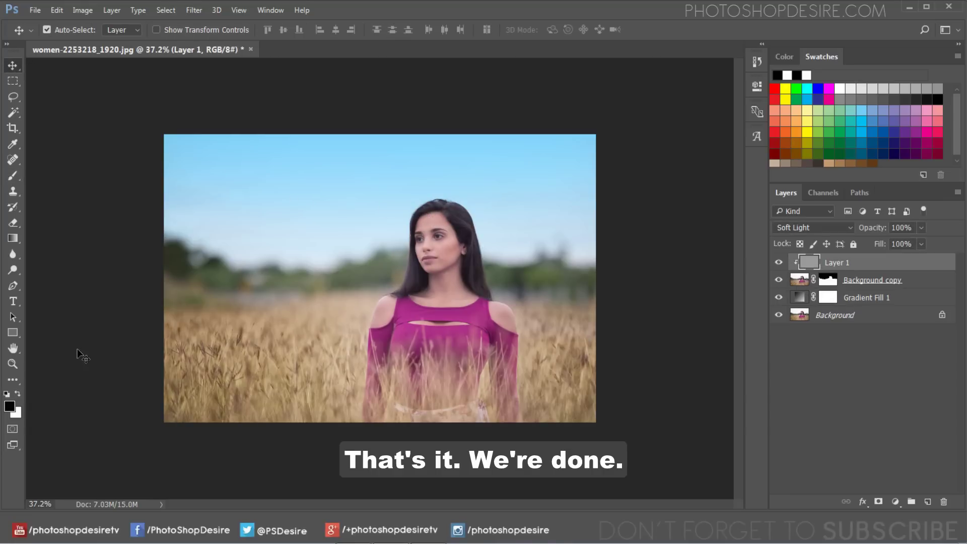
left_click(12, 364)
left_click(377, 29)
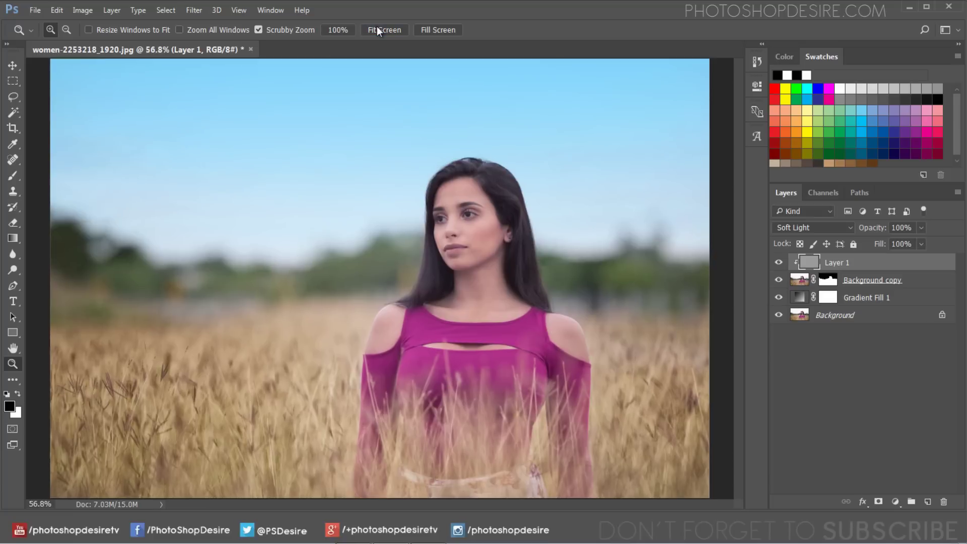
left_click(778, 262)
left_click(779, 262)
left_click(778, 315, "alt")
left_click(778, 315, "alt")
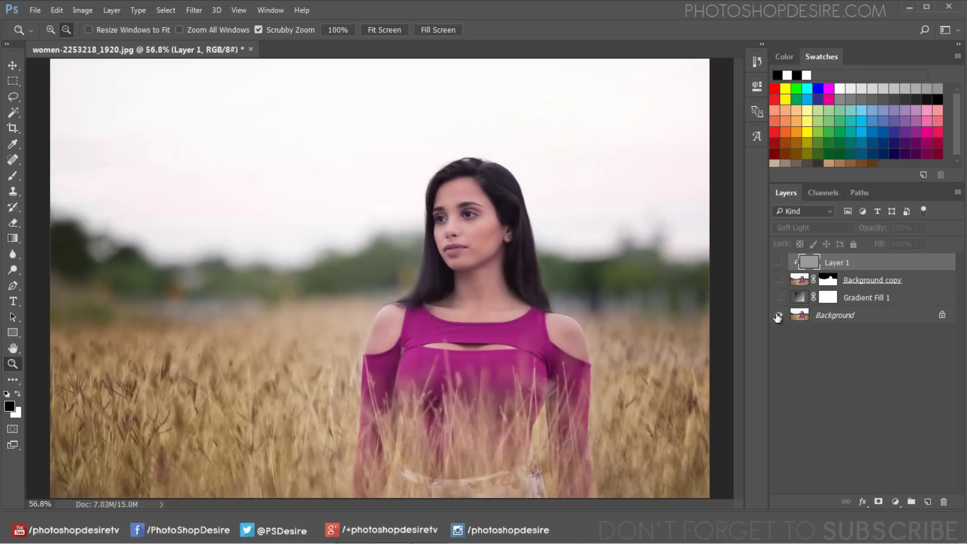
left_click(778, 315, "alt")
left_click(778, 315, "alt")
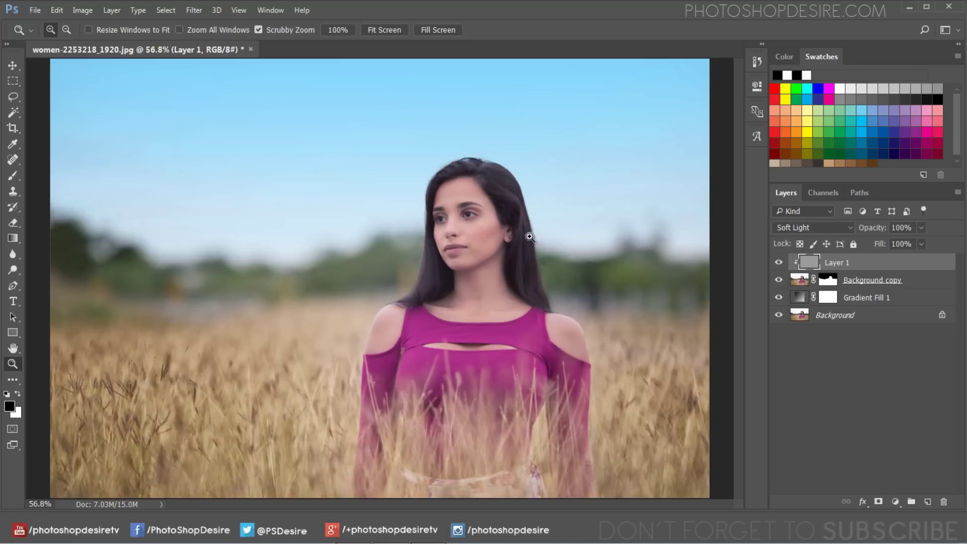